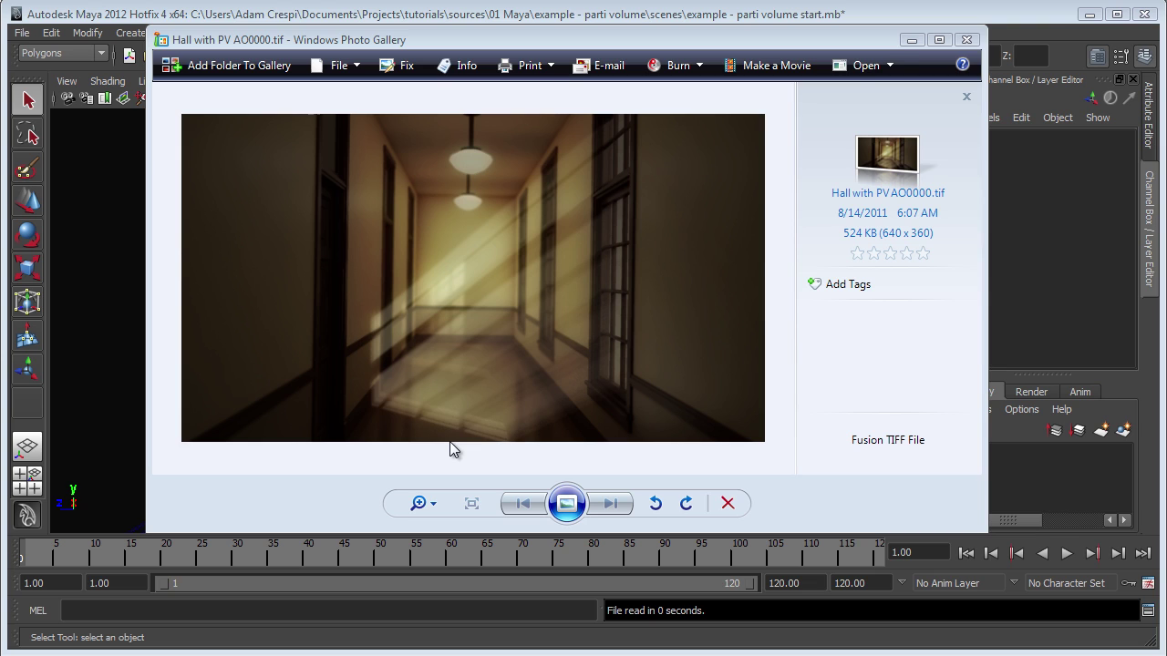
Close the two reference images of the hall and switch the viewport to the persp camera
{"action": "left_click", "coordinate": [966, 40]}
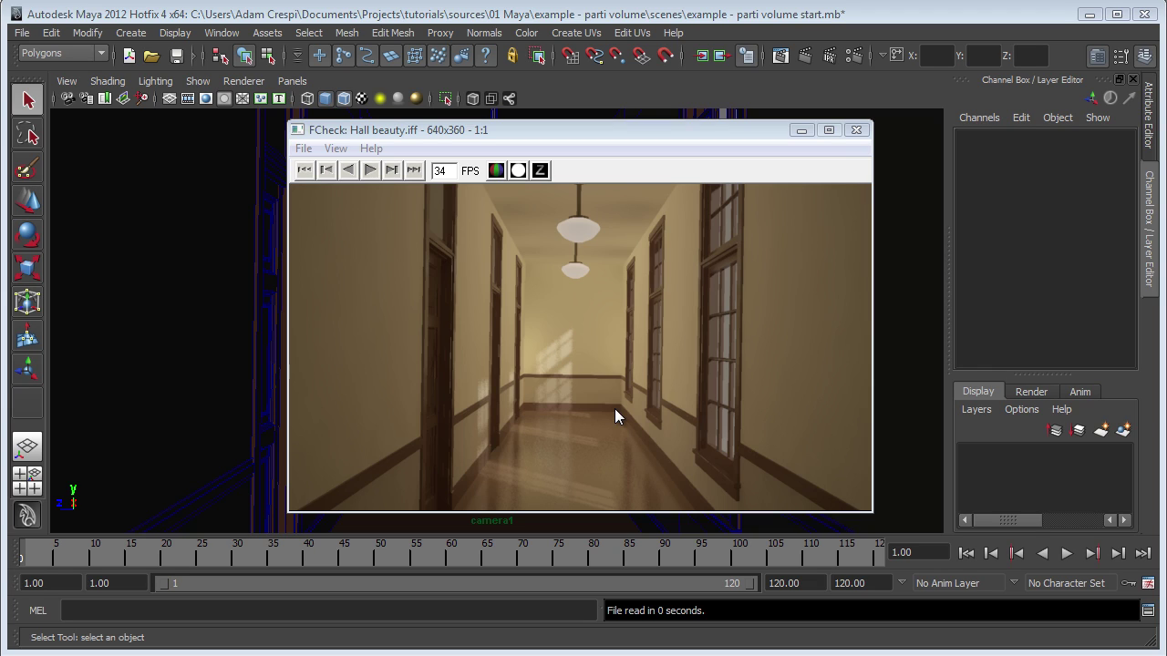
{"action": "left_click", "coordinate": [857, 130]}
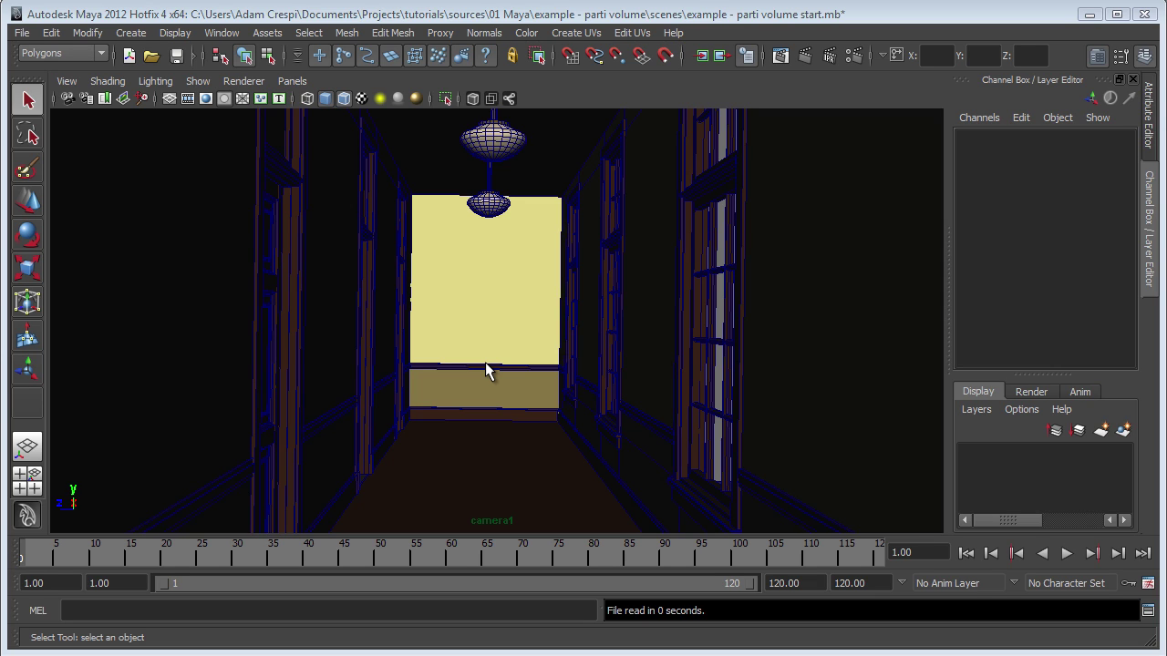
{"action": "left_click", "coordinate": [292, 80]}
{"action": "mouse_move", "coordinate": [324, 107]}
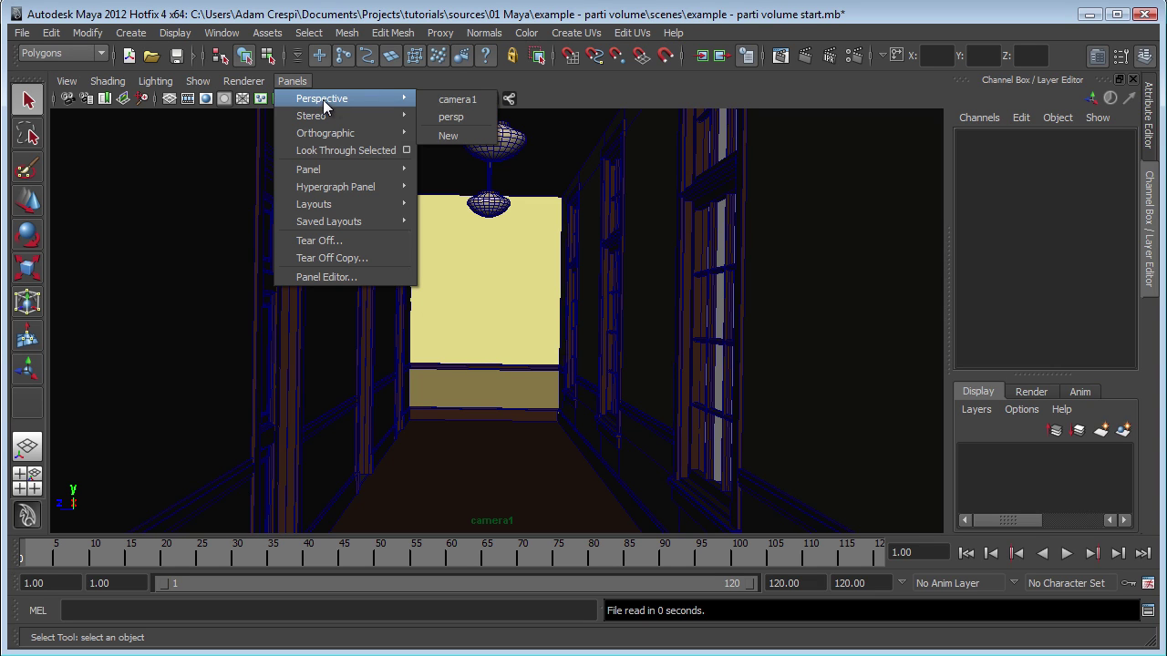
{"action": "left_click", "coordinate": [450, 117]}
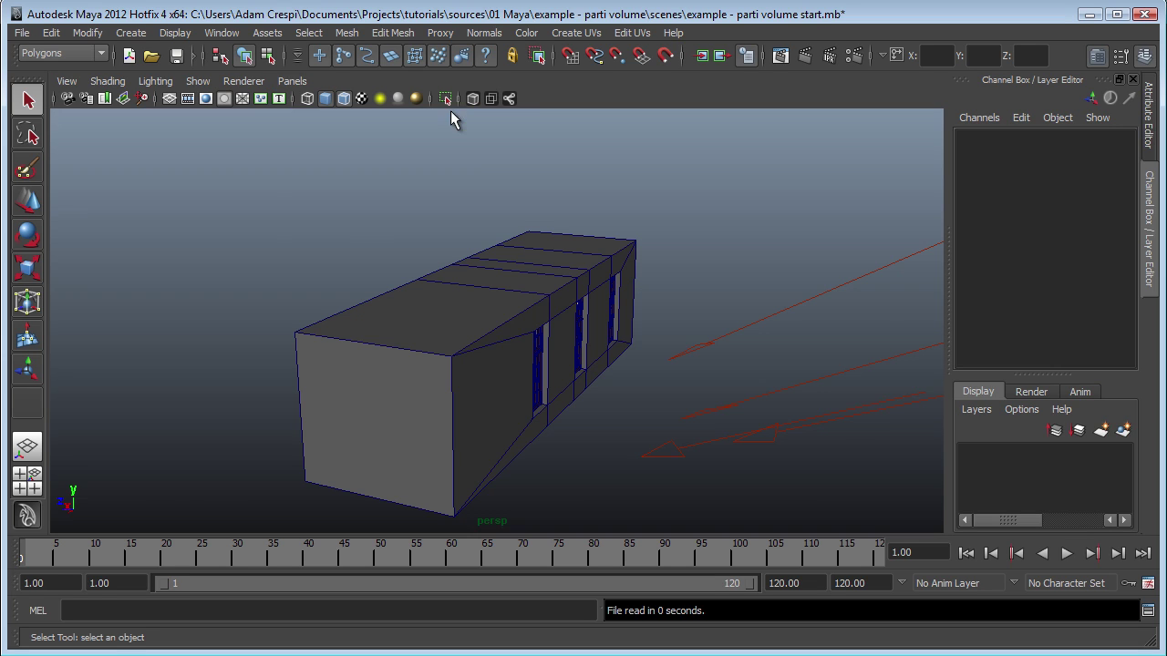
Select the Sun directional light outside the hall and examine its shape's shadow and intensity attributes
{"action": "left_click_drag", "start_coordinate": [717, 292], "coordinate": [750, 400]}
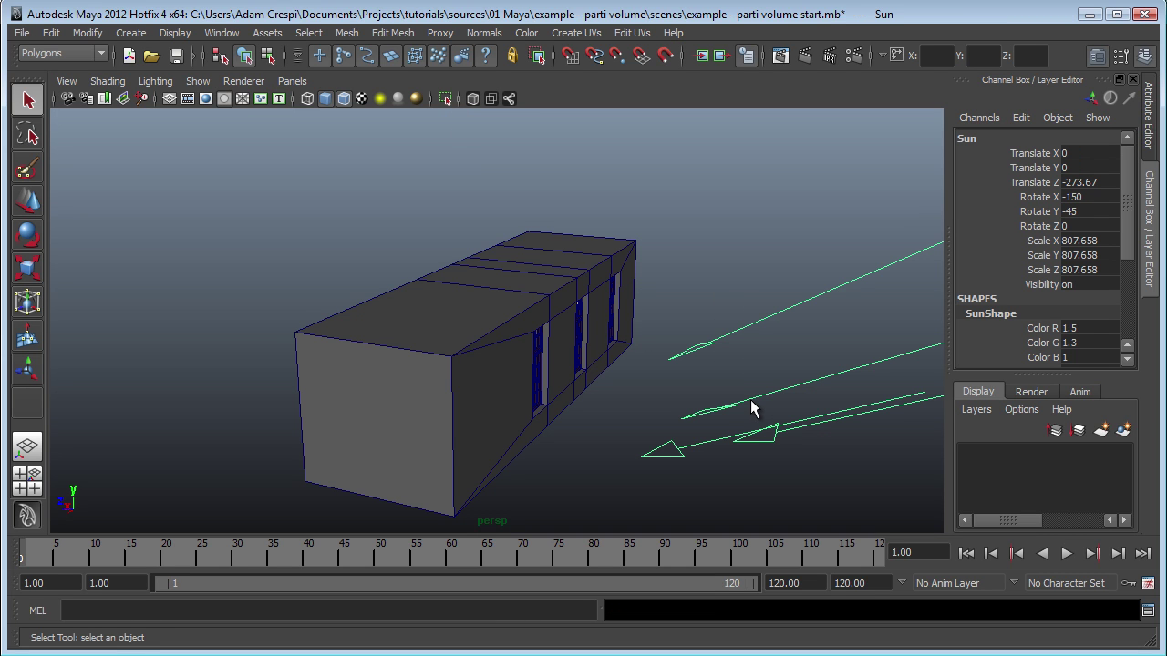
{"action": "key", "text": "ctrl+a"}
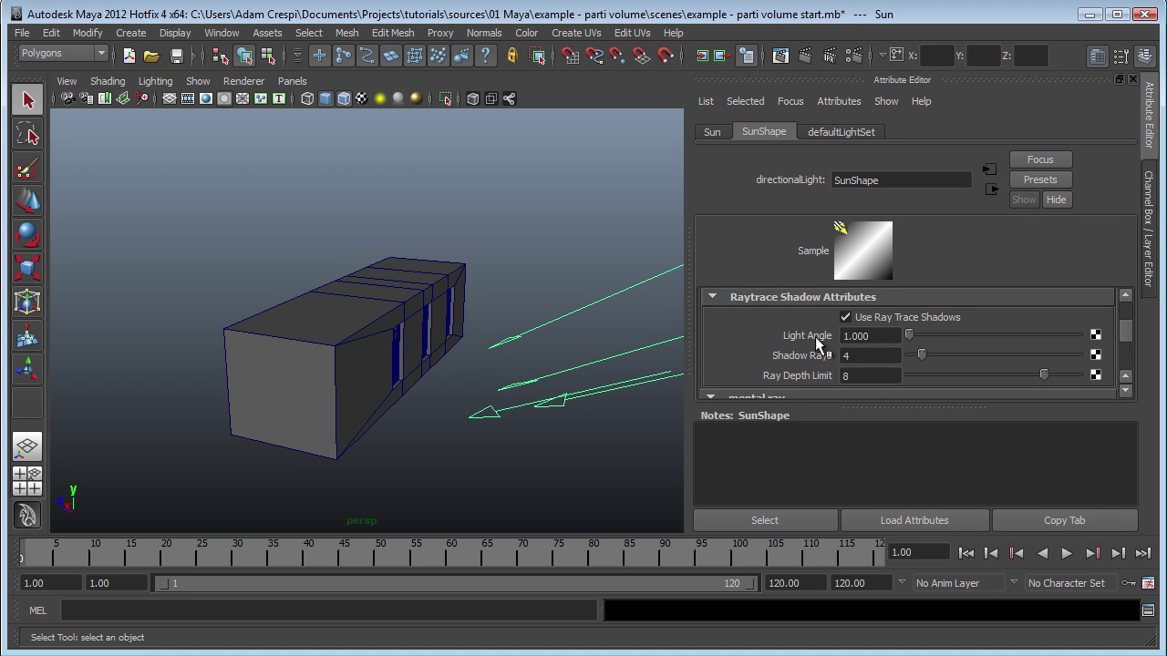
{"action": "scroll", "coordinate": [816, 341], "scroll_direction": "up", "scroll_amount": 6}
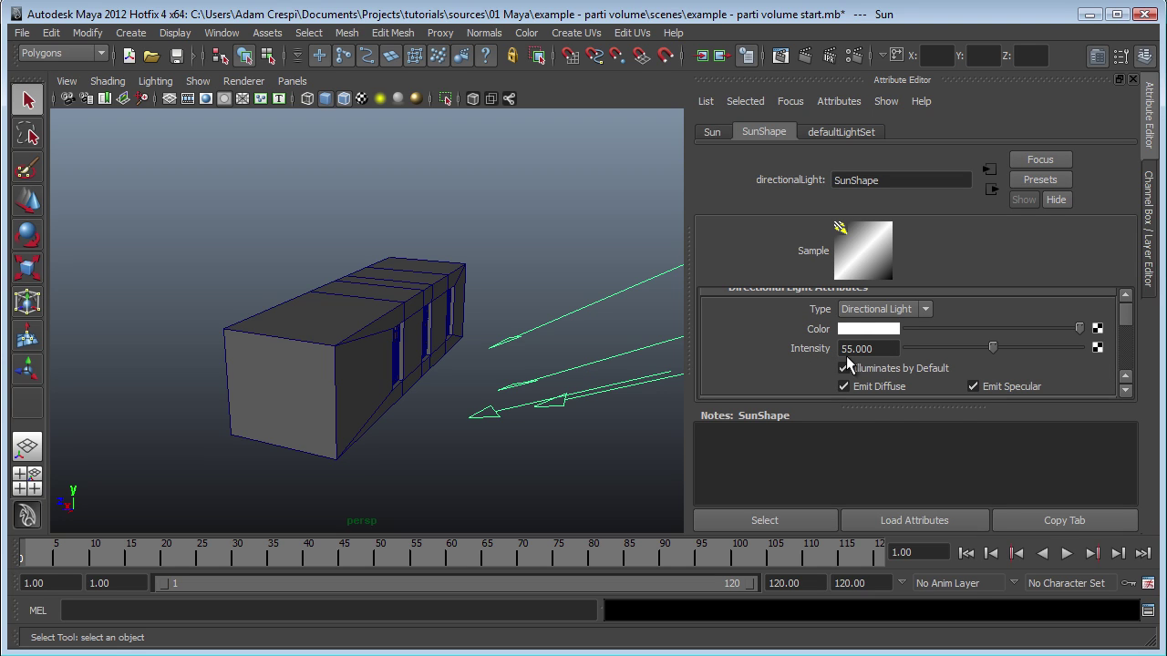
{"action": "scroll", "coordinate": [766, 321], "scroll_direction": "up", "scroll_amount": 1}
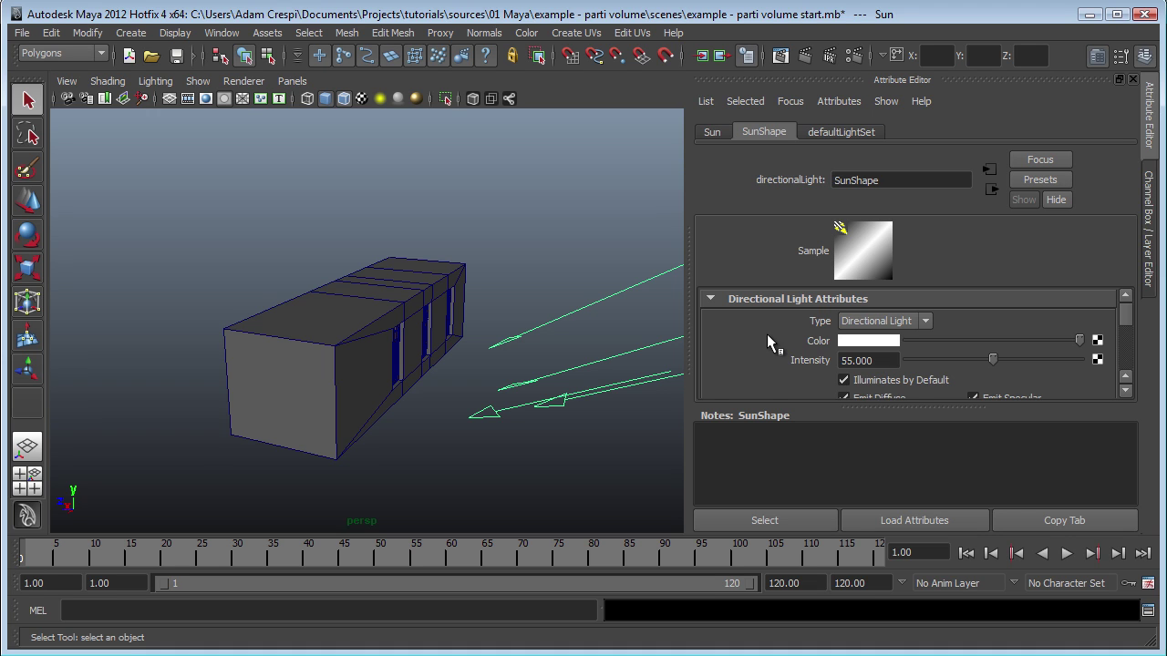
Suppress all Maya shaders on the Sun light and assign a new mental ray mib_light_infinite node as its light shader
{"action": "scroll", "coordinate": [768, 335], "scroll_direction": "down", "scroll_amount": 10}
{"action": "scroll", "coordinate": [767, 335], "scroll_direction": "down", "scroll_amount": 10}
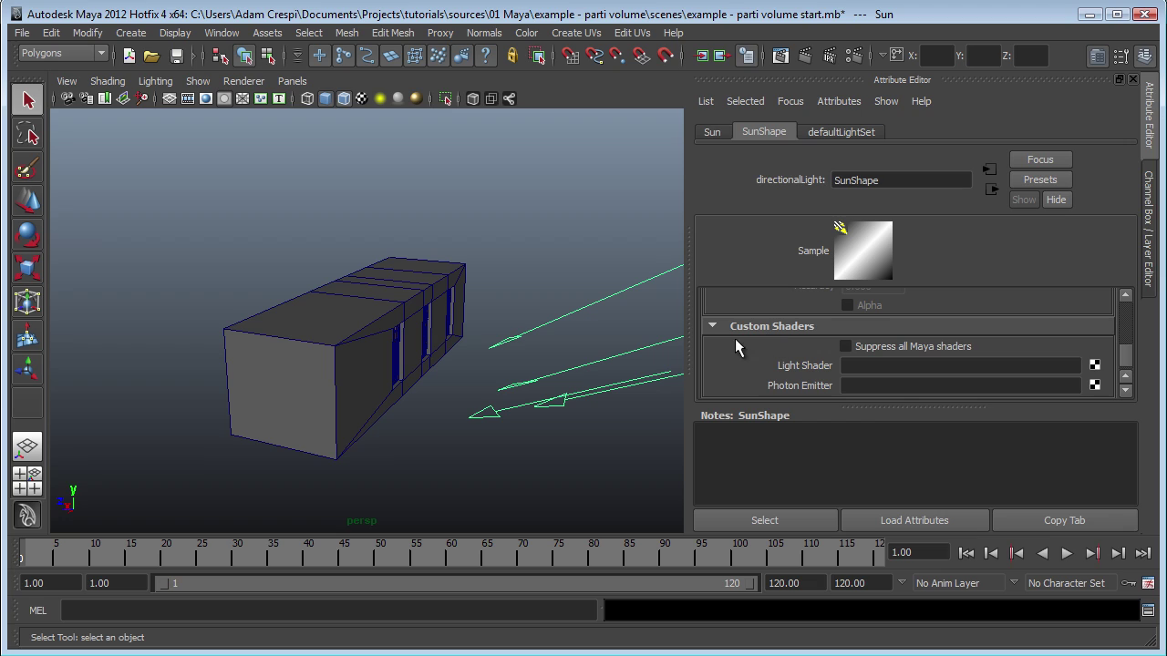
{"action": "left_click", "coordinate": [894, 344]}
{"action": "left_click", "coordinate": [1095, 372]}
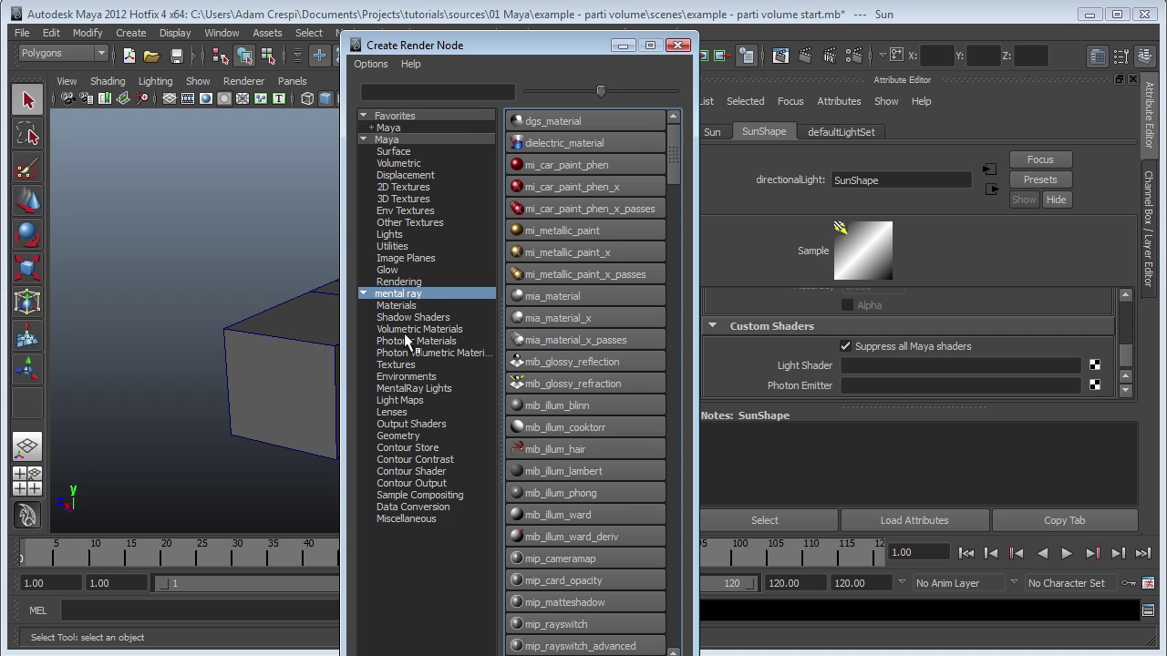
{"action": "left_click", "coordinate": [414, 388]}
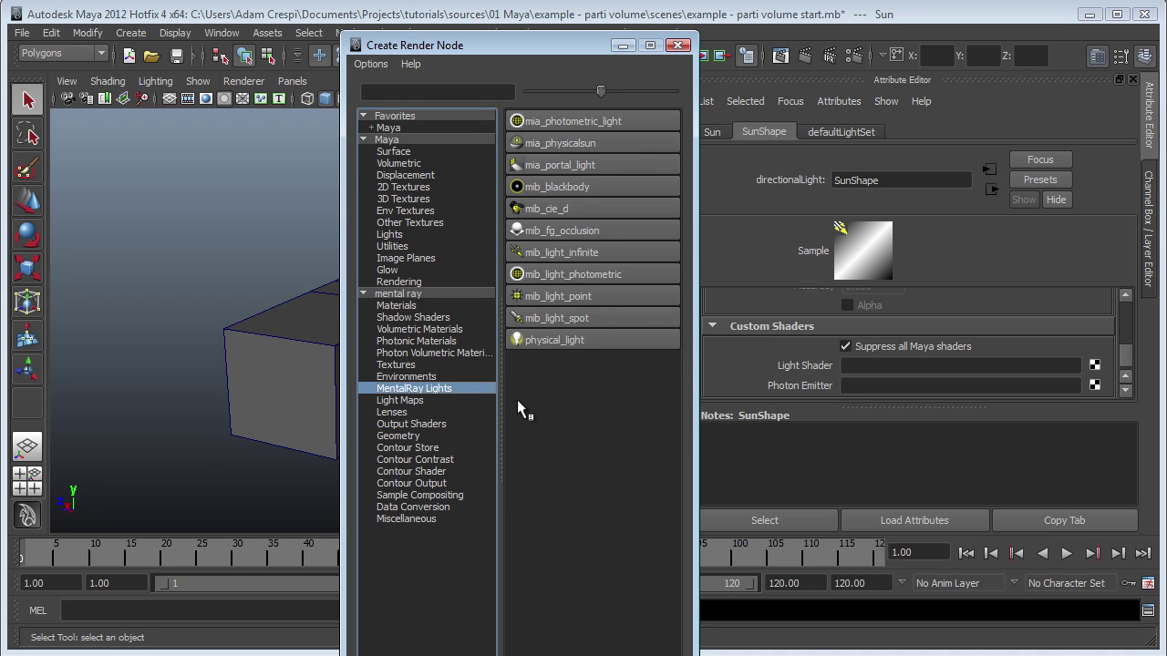
{"action": "left_click", "coordinate": [626, 252]}
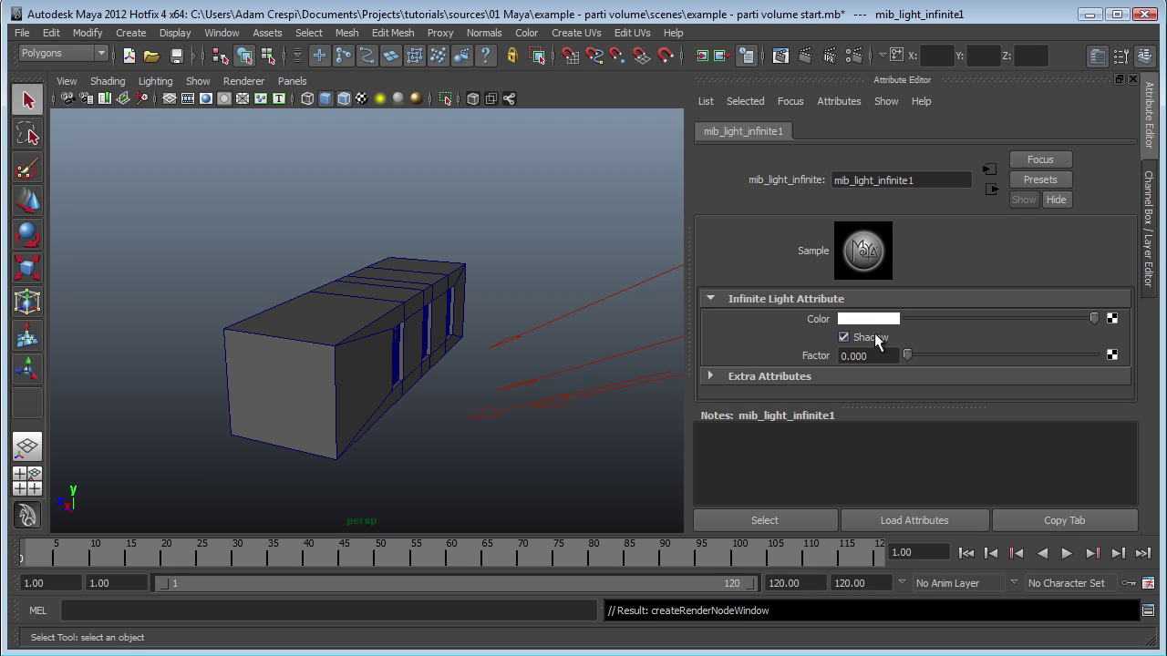
Reselect the Sun light and assign its mib_light_infinite1 light shader as the photon emitter too
{"action": "left_click_drag", "start_coordinate": [570, 332], "coordinate": [624, 436]}
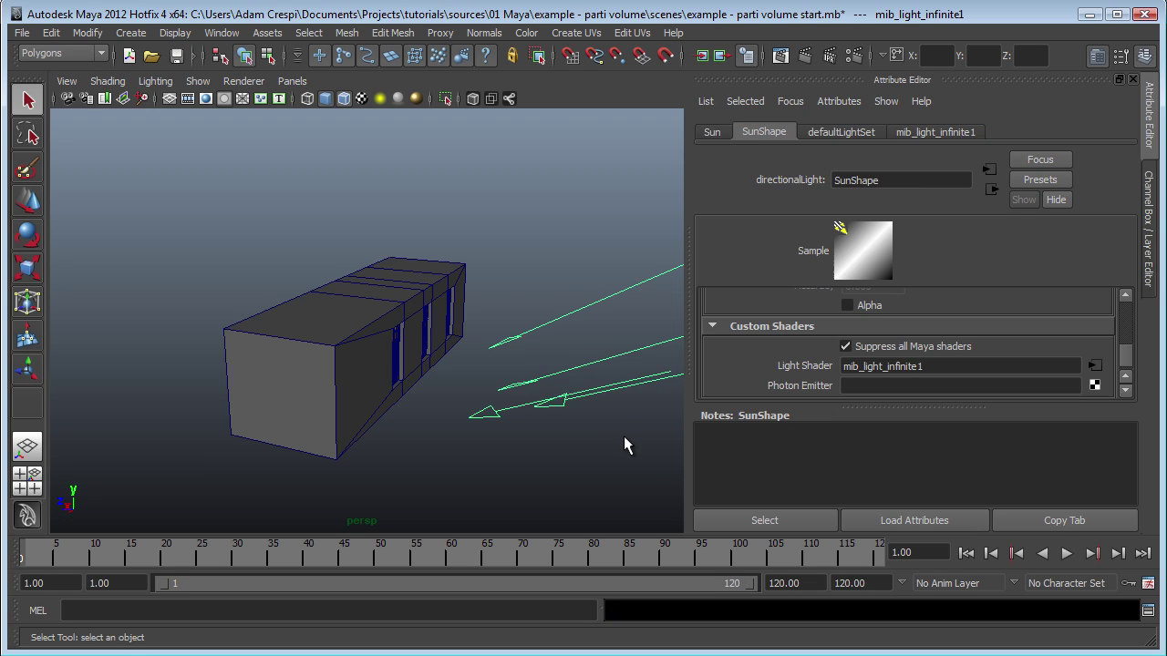
{"action": "double_click", "coordinate": [967, 365]}
{"action": "key", "text": "ctrl+c"}
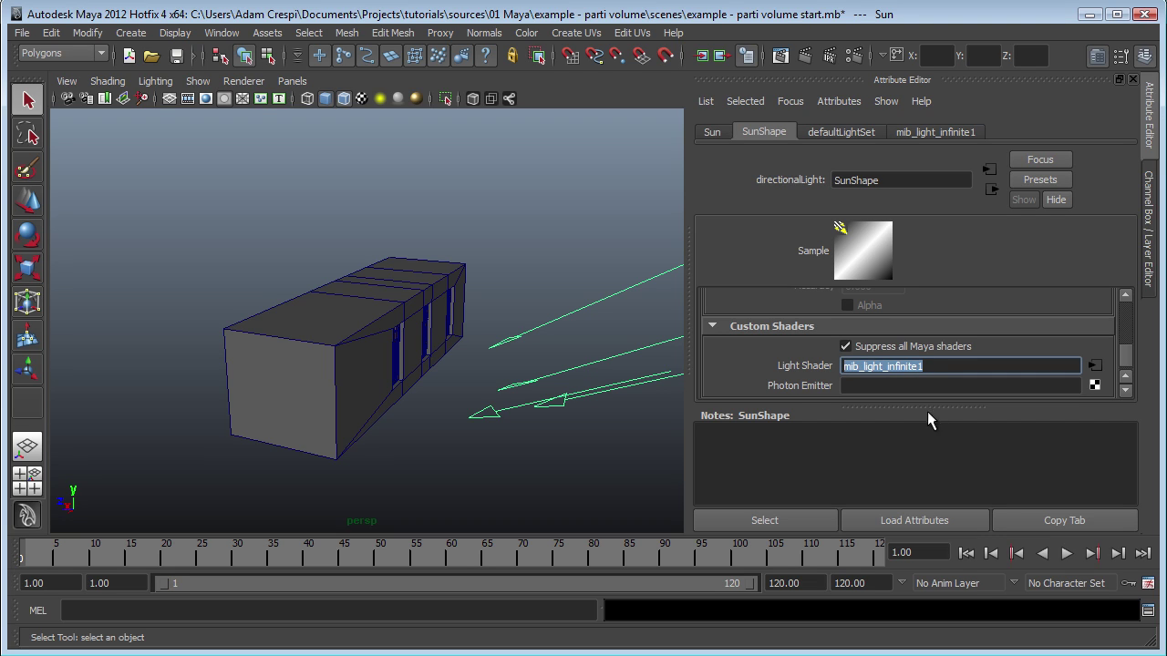
{"action": "left_click", "coordinate": [936, 386]}
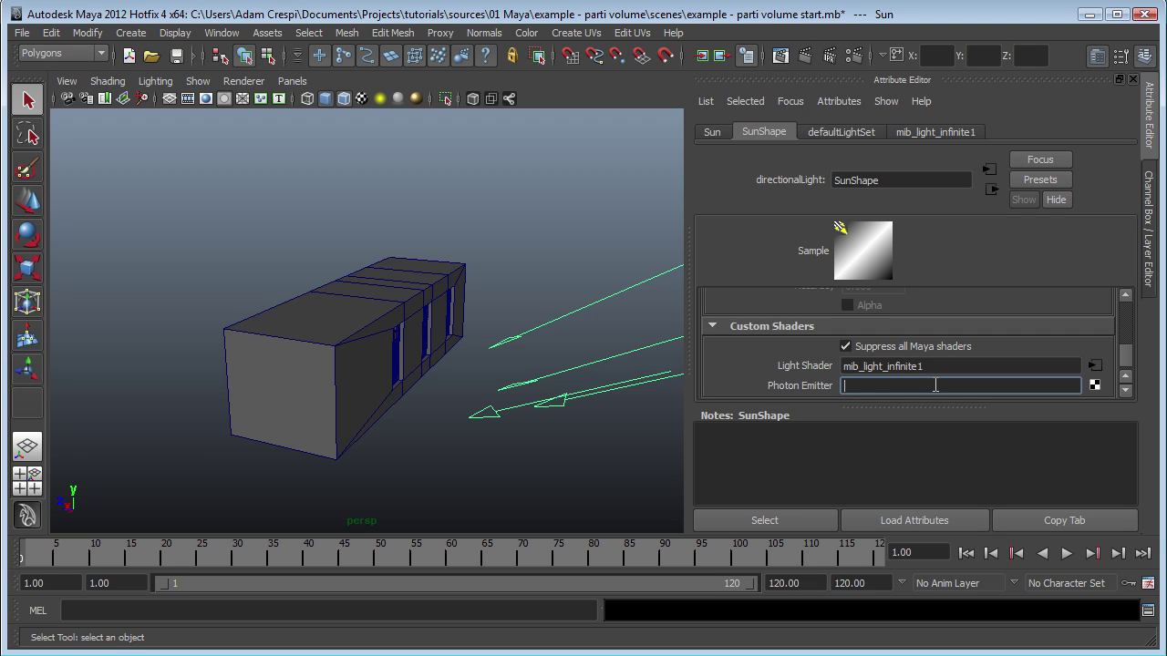
{"action": "key", "text": "ctrl+v"}
{"action": "key", "text": "Return"}
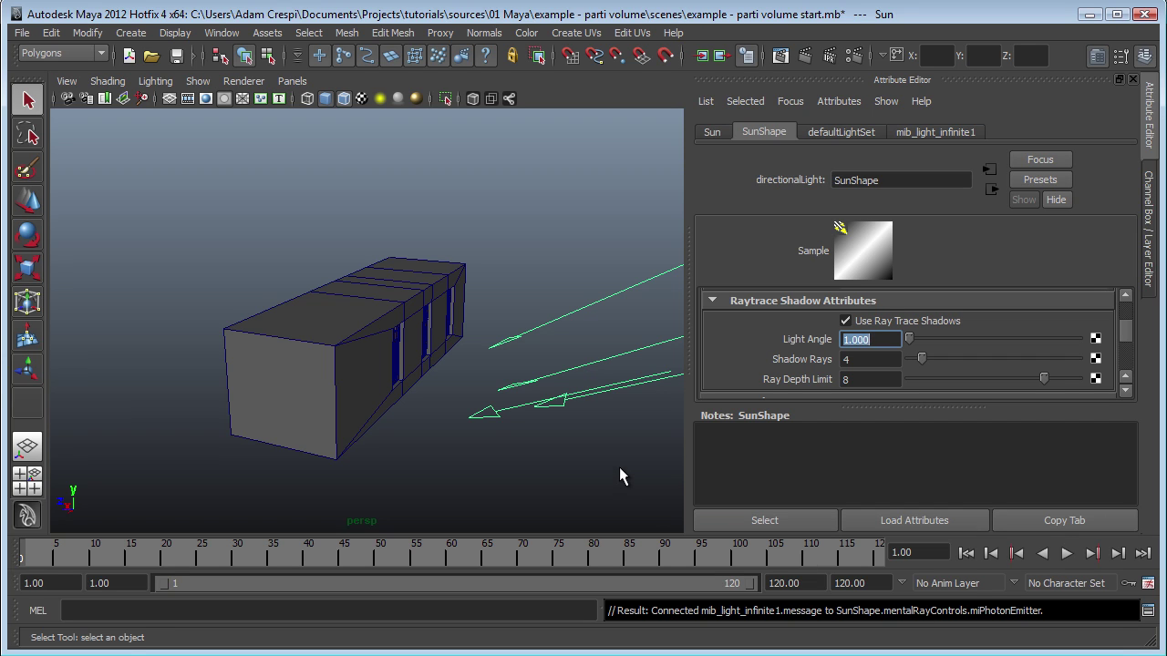
Look through camera1 and break the connection of the mia_exposure_photographic1 lens shader on that camera
{"action": "left_click", "coordinate": [292, 80]}
{"action": "mouse_move", "coordinate": [321, 98]}
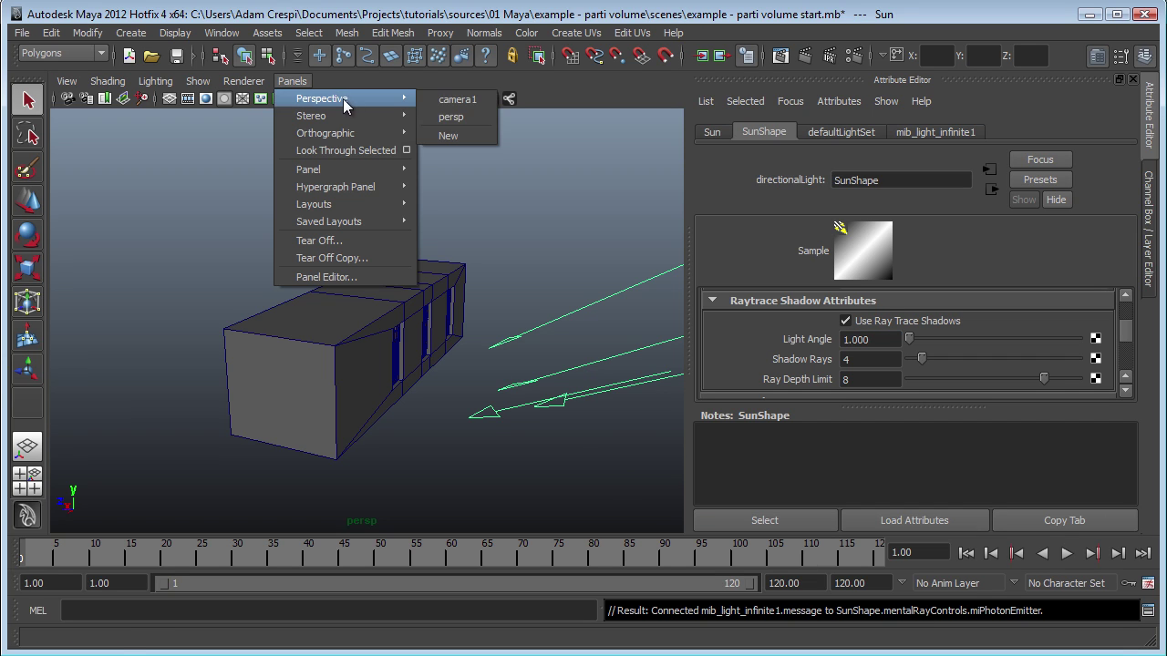
{"action": "left_click", "coordinate": [456, 99]}
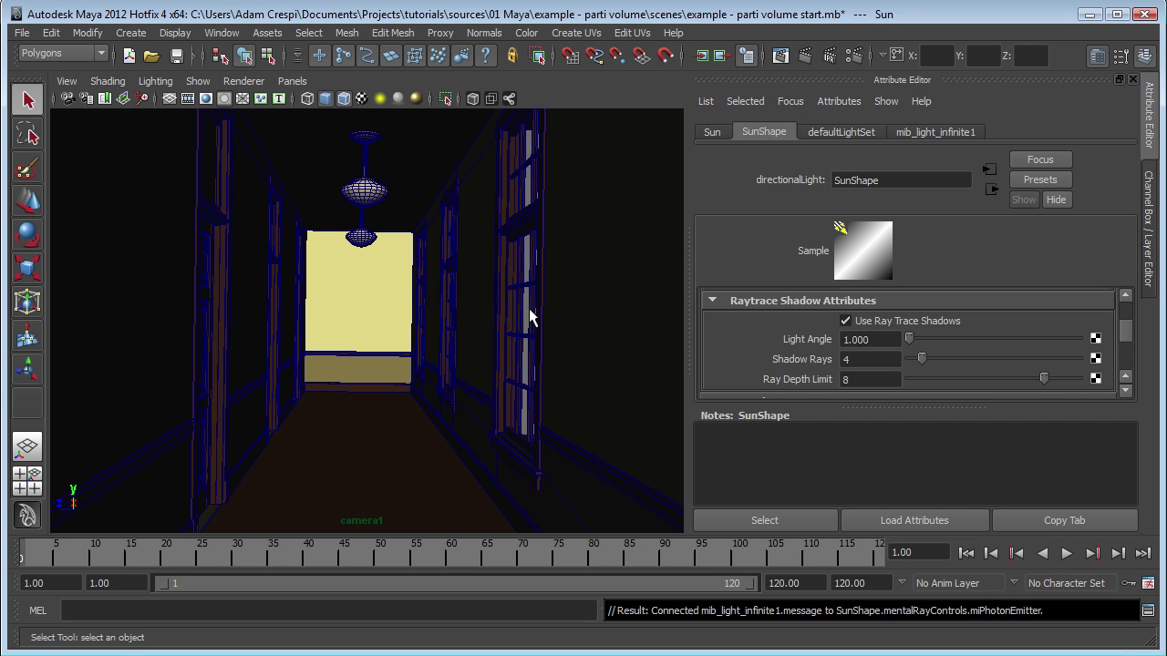
{"action": "left_click", "coordinate": [89, 94]}
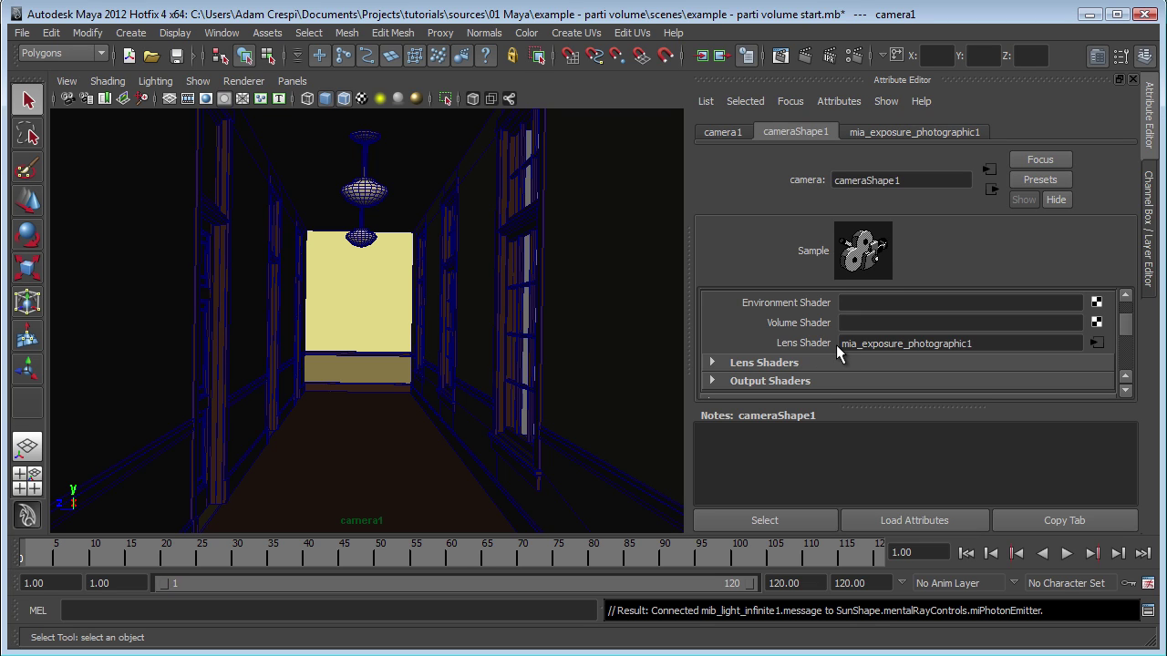
{"action": "right_click", "coordinate": [822, 350]}
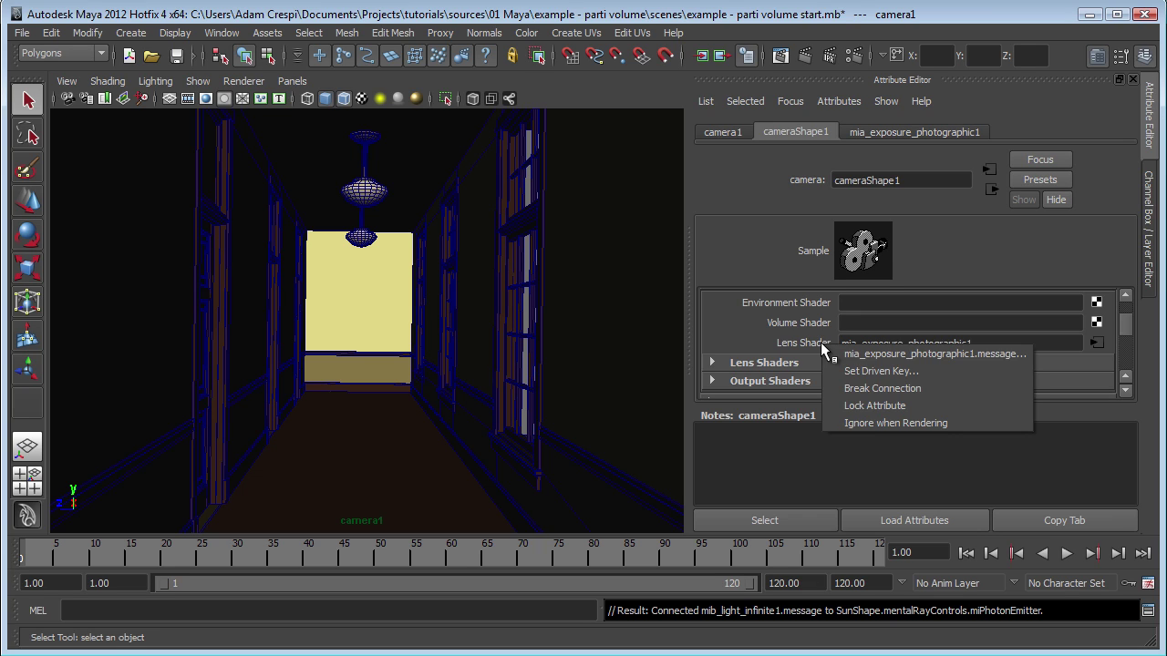
{"action": "left_click", "coordinate": [850, 392]}
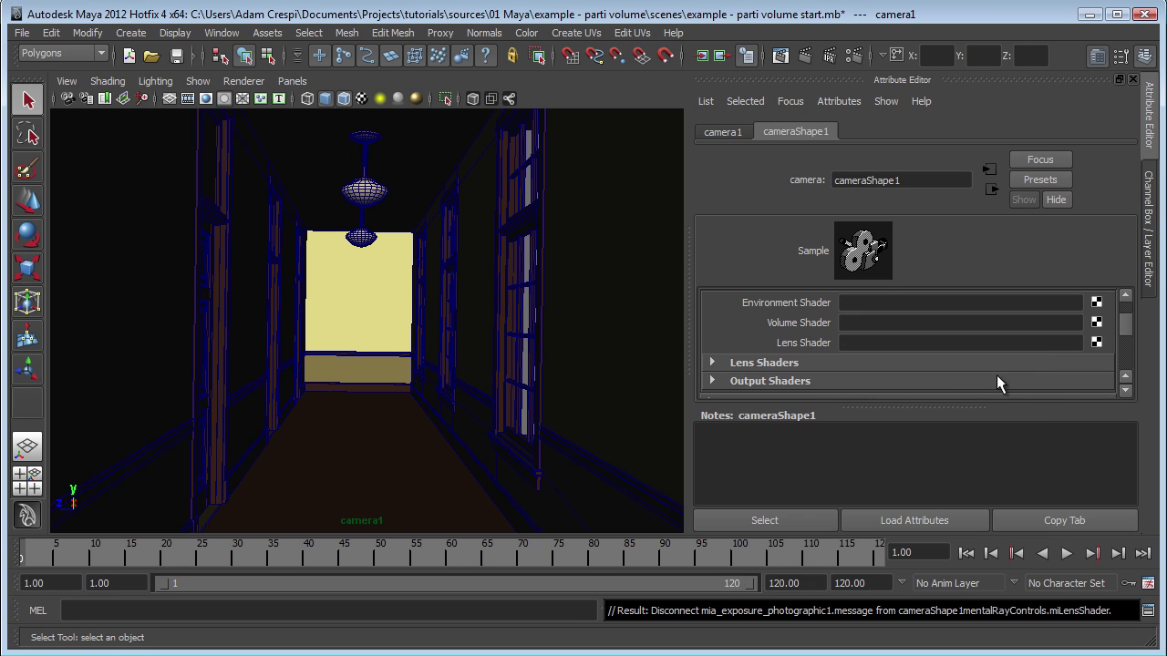
Assign a new mental ray parti_volume node as the volume shader of camera1
{"action": "left_click", "coordinate": [1097, 323]}
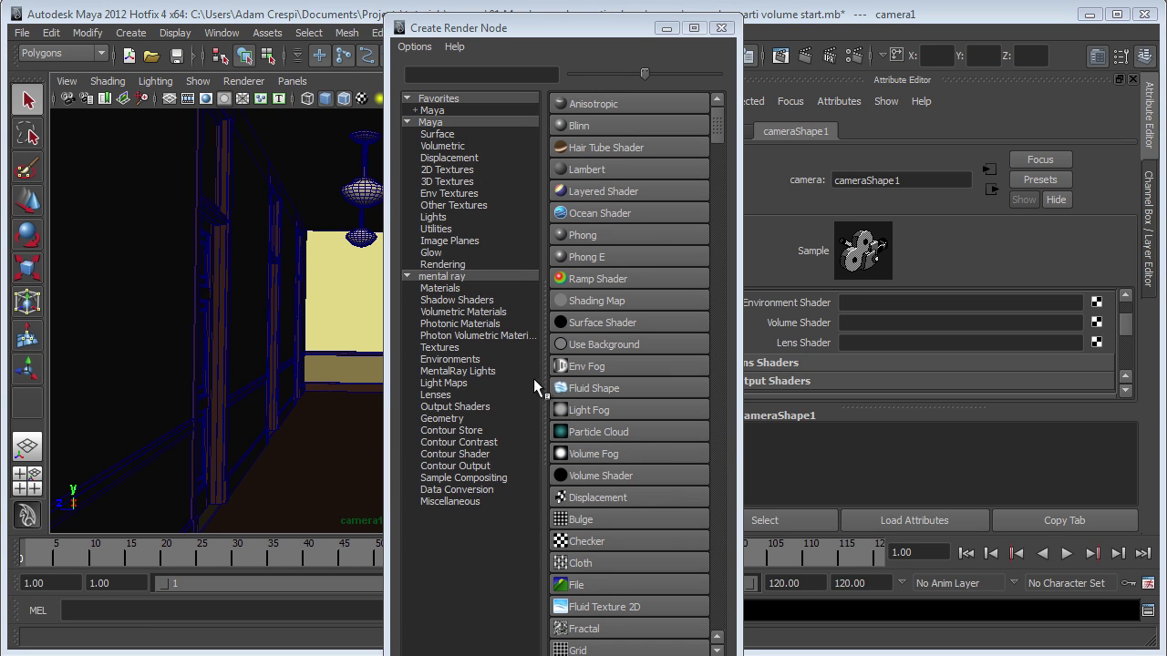
{"action": "left_click", "coordinate": [450, 312]}
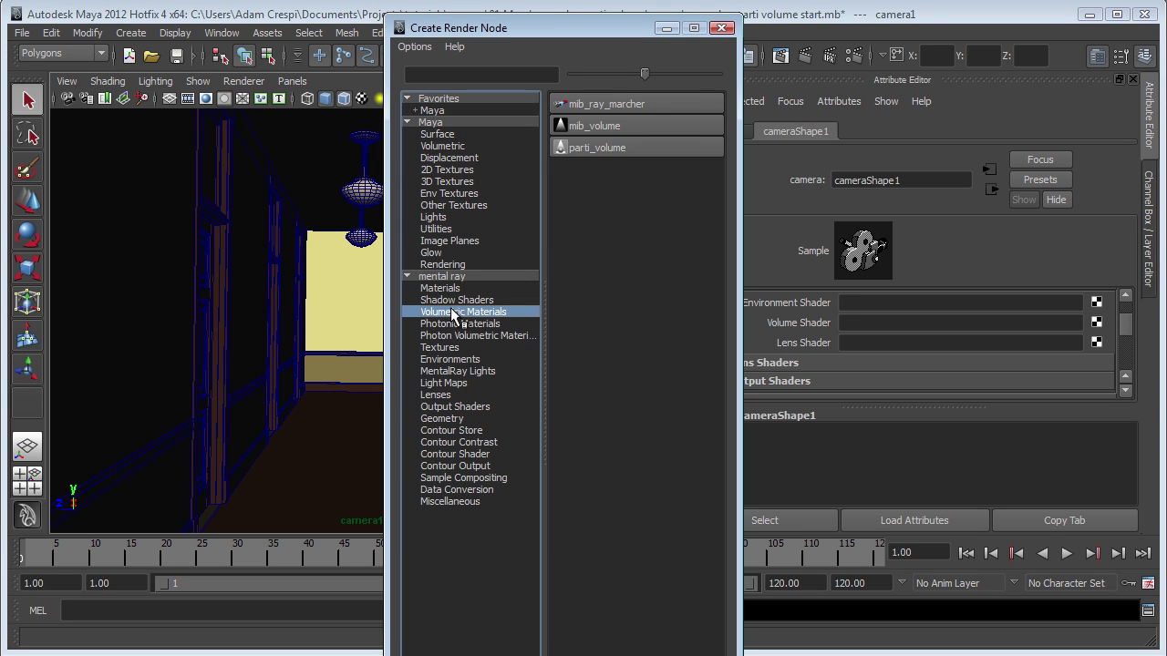
{"action": "left_click", "coordinate": [593, 145]}
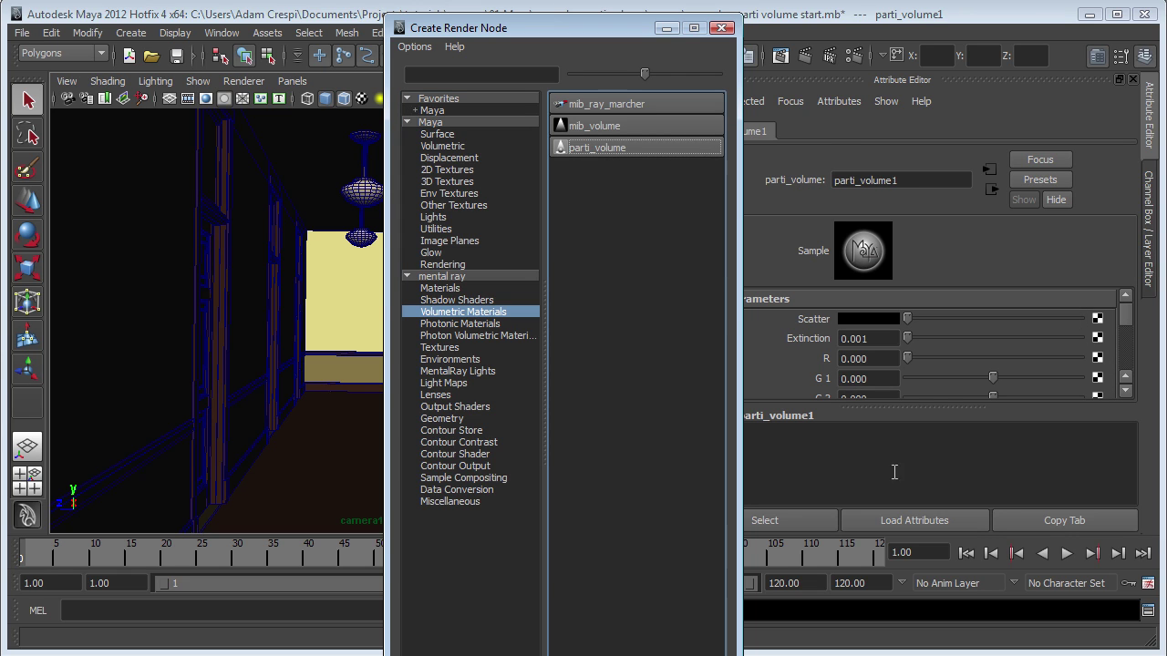
{"action": "left_click", "coordinate": [722, 28]}
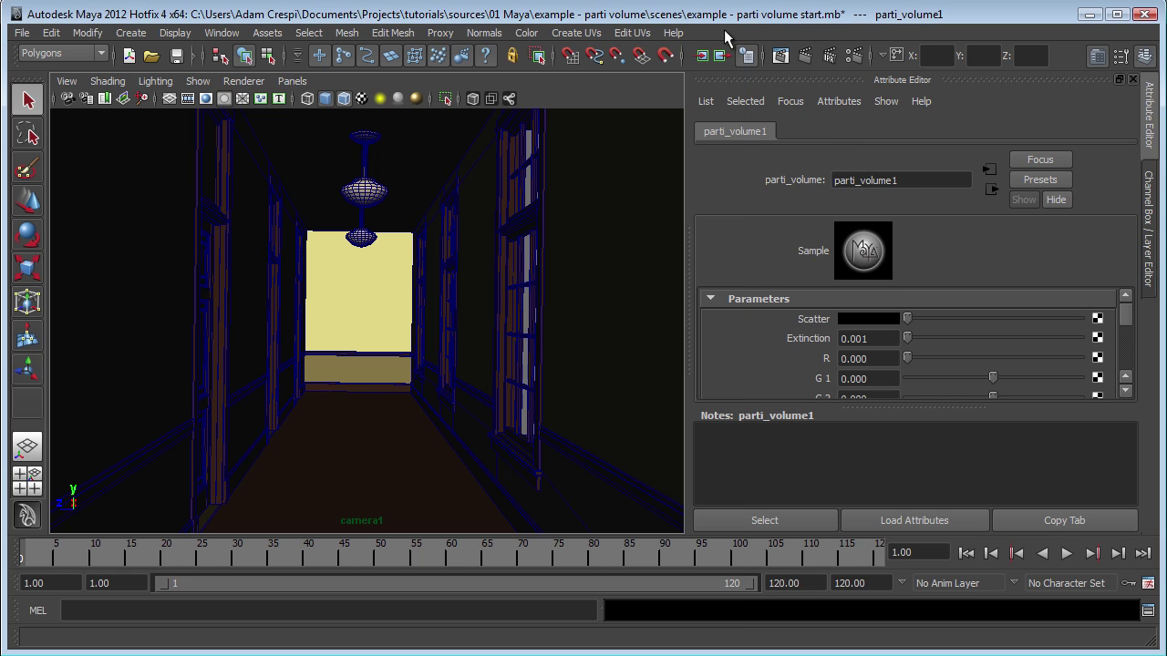
Link the Sun light to the parti_volume1 shader by entering SunShape as lights[0] in its light linking
{"action": "left_click_drag", "start_coordinate": [911, 405], "coordinate": [914, 487]}
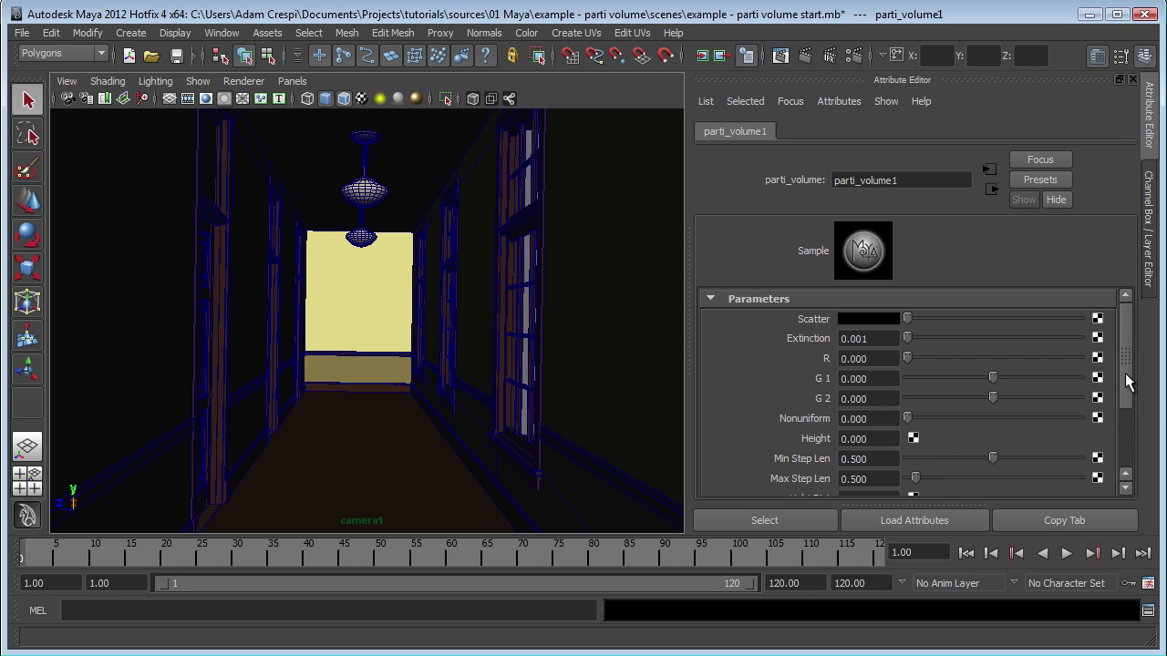
{"action": "left_click_drag", "start_coordinate": [1124, 383], "coordinate": [1127, 484]}
{"action": "left_click", "coordinate": [711, 467]}
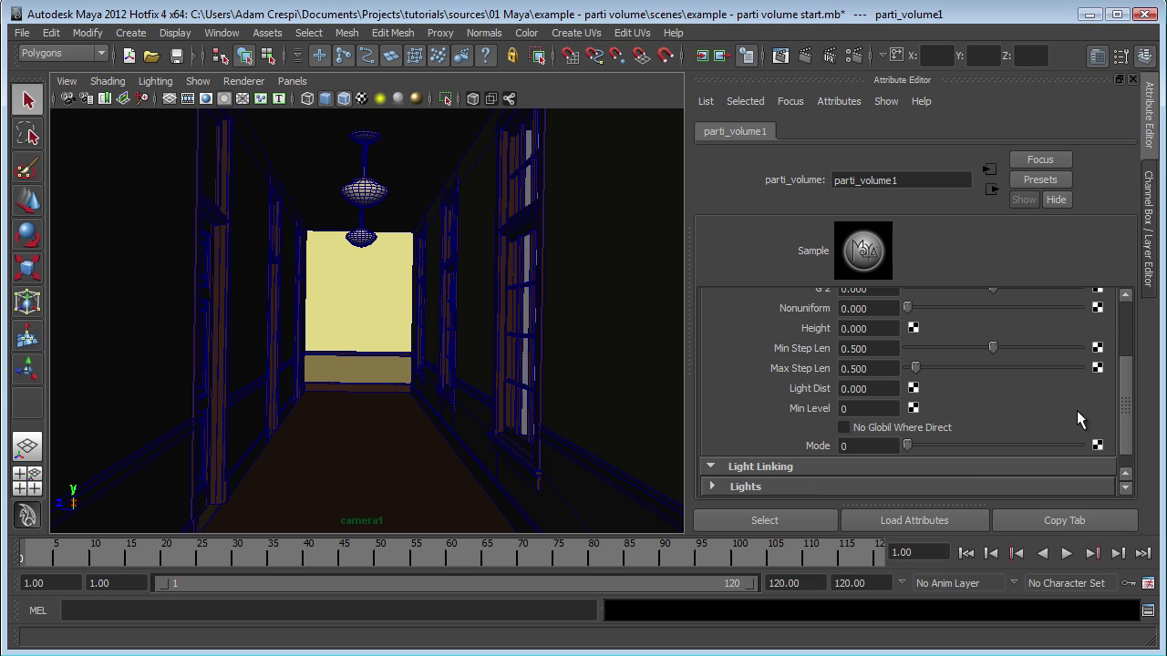
{"action": "scroll", "coordinate": [1128, 418], "scroll_direction": "down", "scroll_amount": 1}
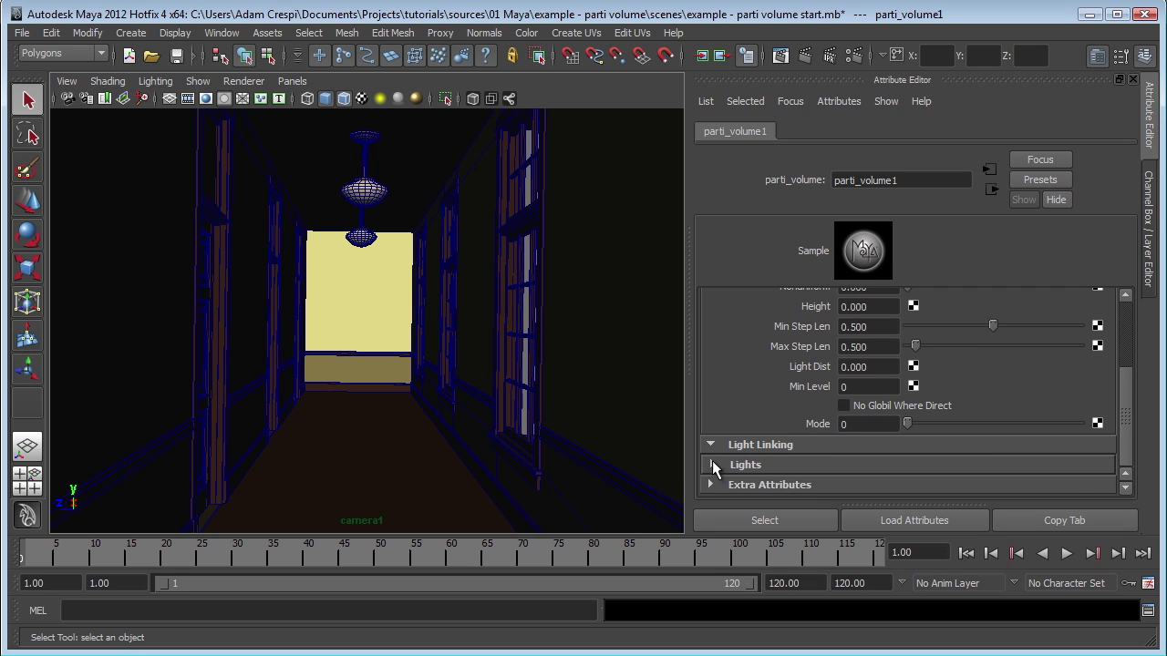
{"action": "left_click", "coordinate": [712, 464]}
{"action": "scroll", "coordinate": [1126, 431], "scroll_direction": "down", "scroll_amount": 1}
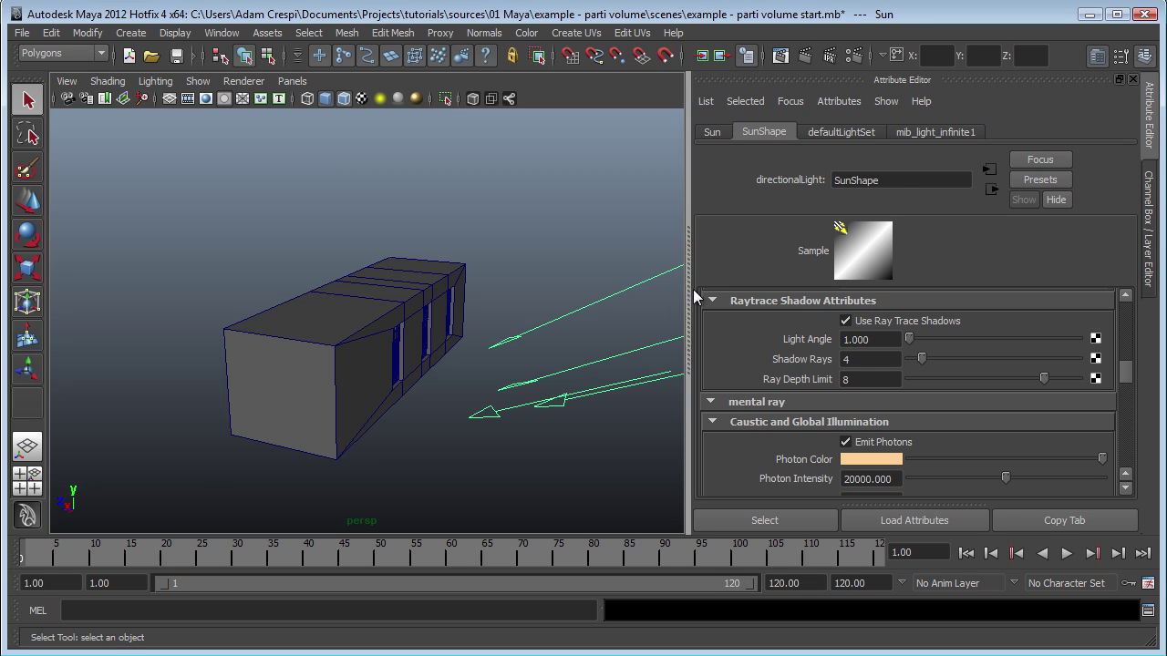
{"action": "left_click", "coordinate": [902, 181]}
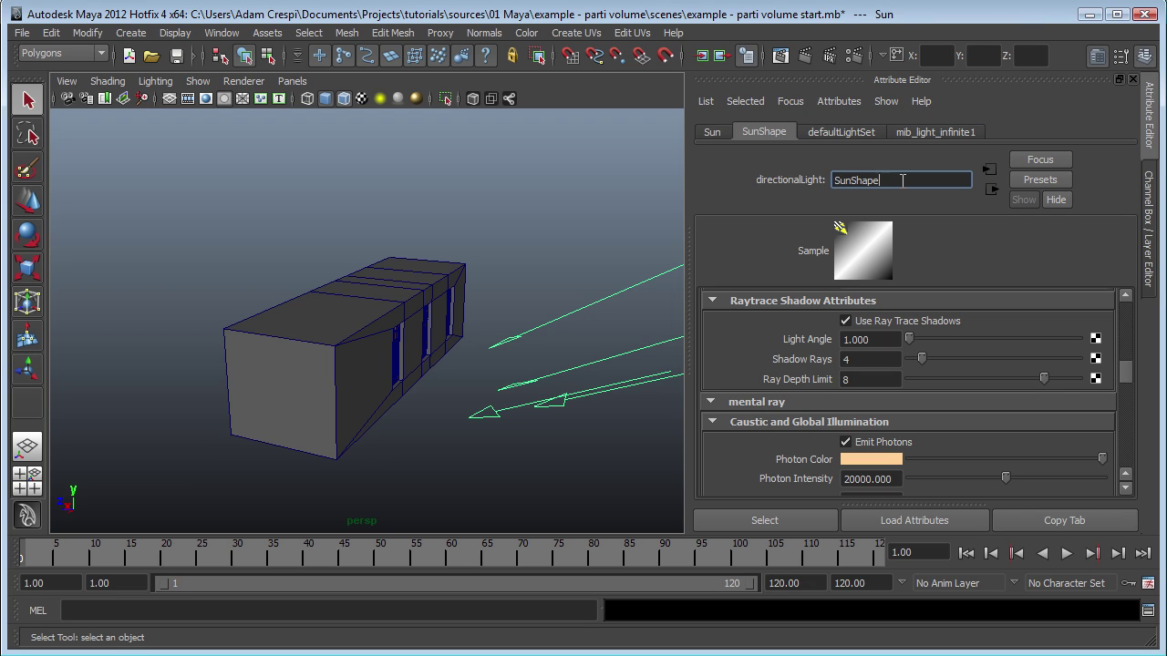
{"action": "left_click_drag", "start_coordinate": [902, 180], "coordinate": [764, 179]}
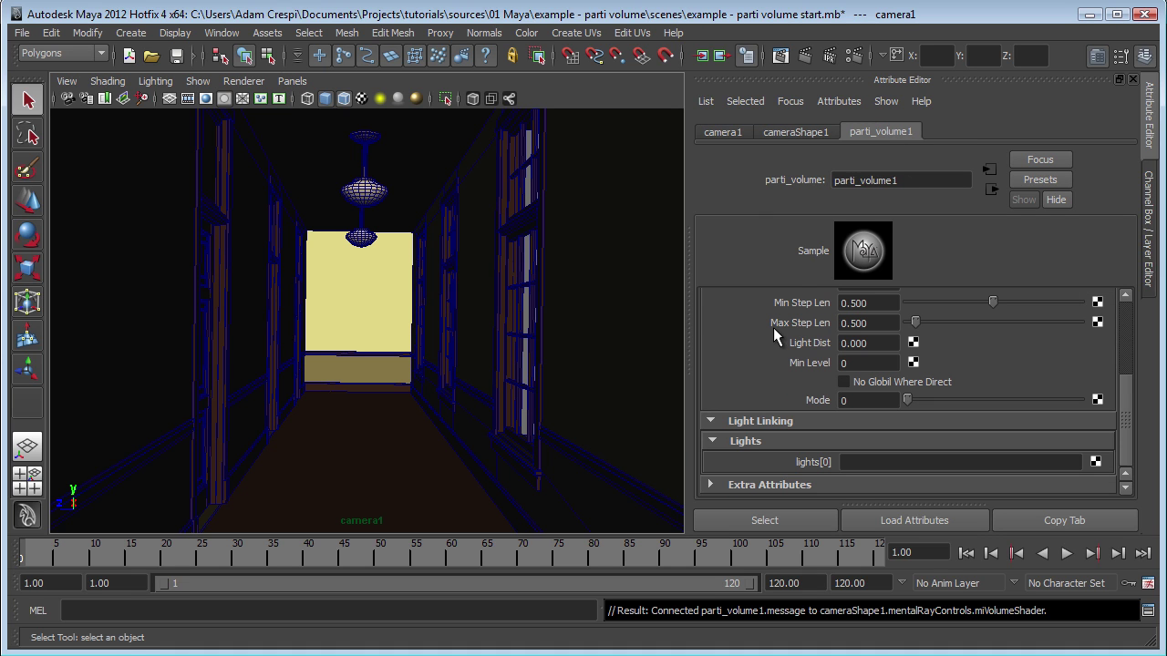
{"action": "left_click", "coordinate": [865, 463]}
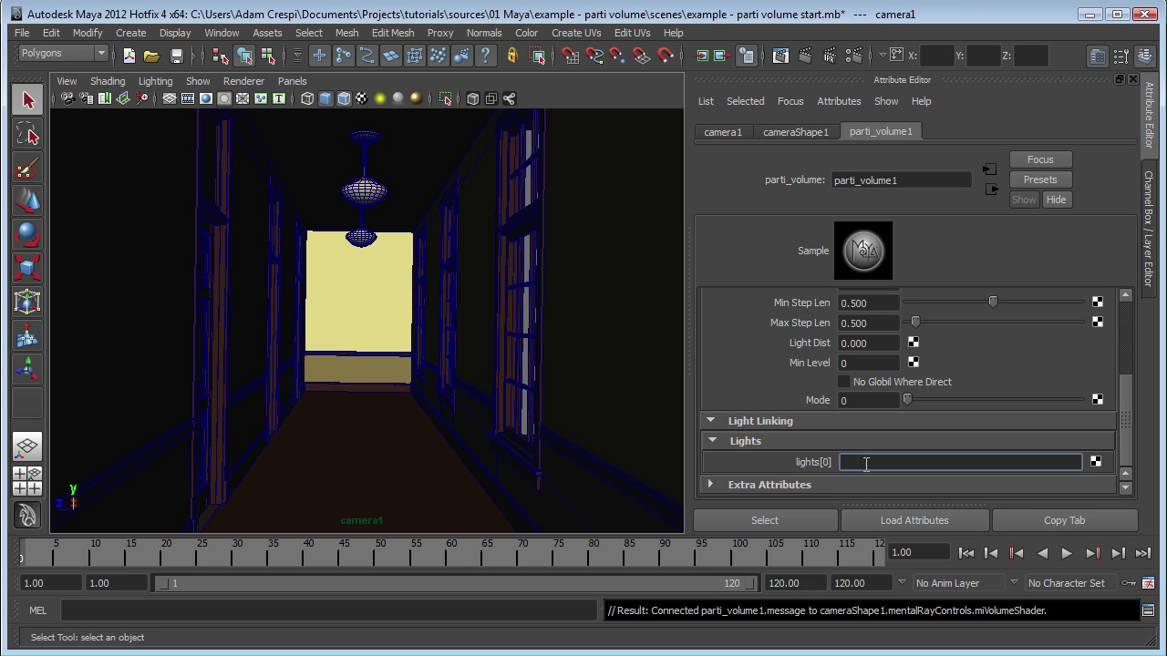
{"action": "type", "text": "SunShape"}
{"action": "key", "text": "Return"}
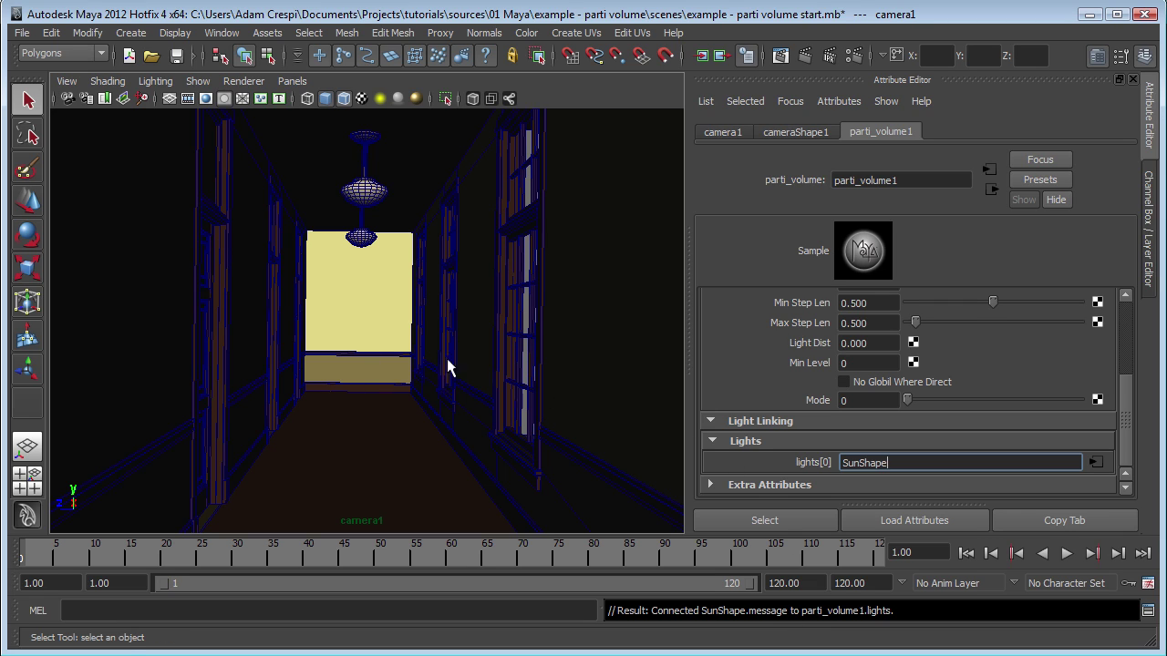
Set the Min Step Len of parti_volume1 to 50 and its Max Step Len to 100
{"action": "left_click_drag", "start_coordinate": [1129, 417], "coordinate": [1131, 337]}
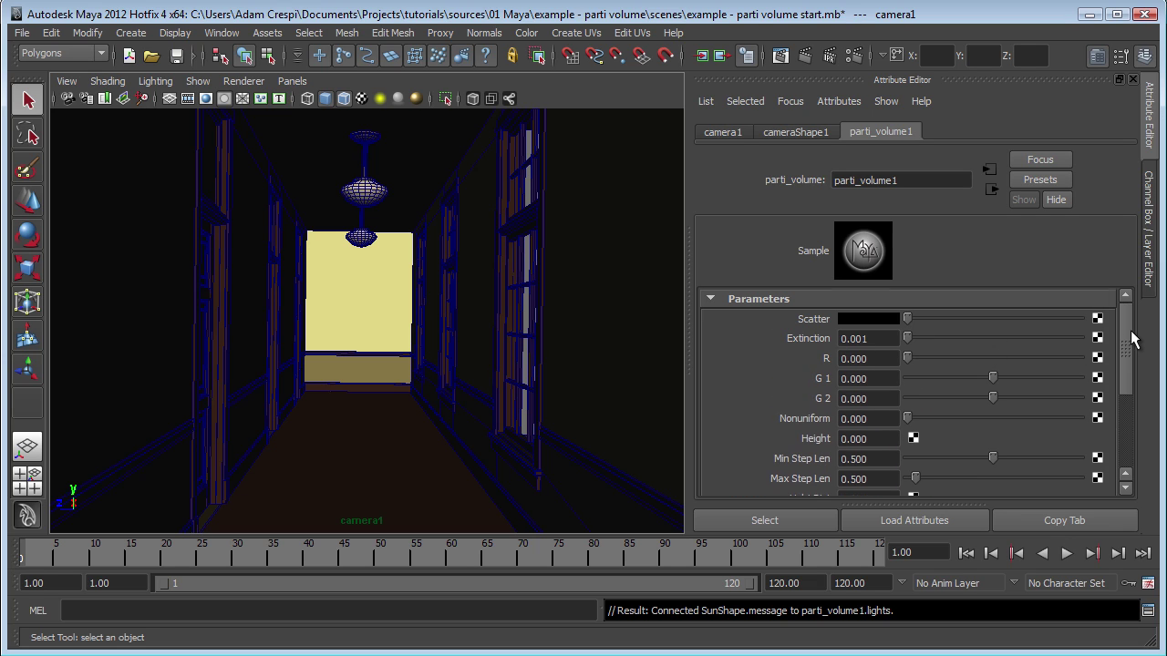
{"action": "scroll", "coordinate": [852, 438], "scroll_direction": "down", "scroll_amount": 1}
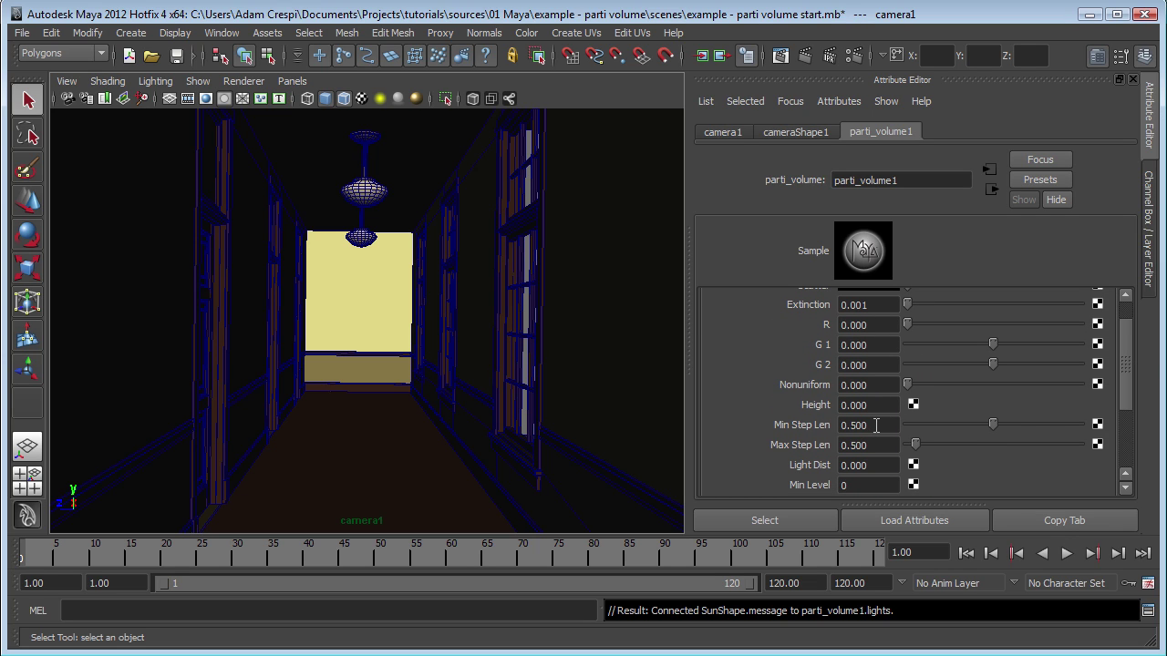
{"action": "left_click_drag", "start_coordinate": [873, 424], "coordinate": [776, 432]}
{"action": "type", "text": "50"}
{"action": "key", "text": "Tab"}
{"action": "type", "text": "1"}
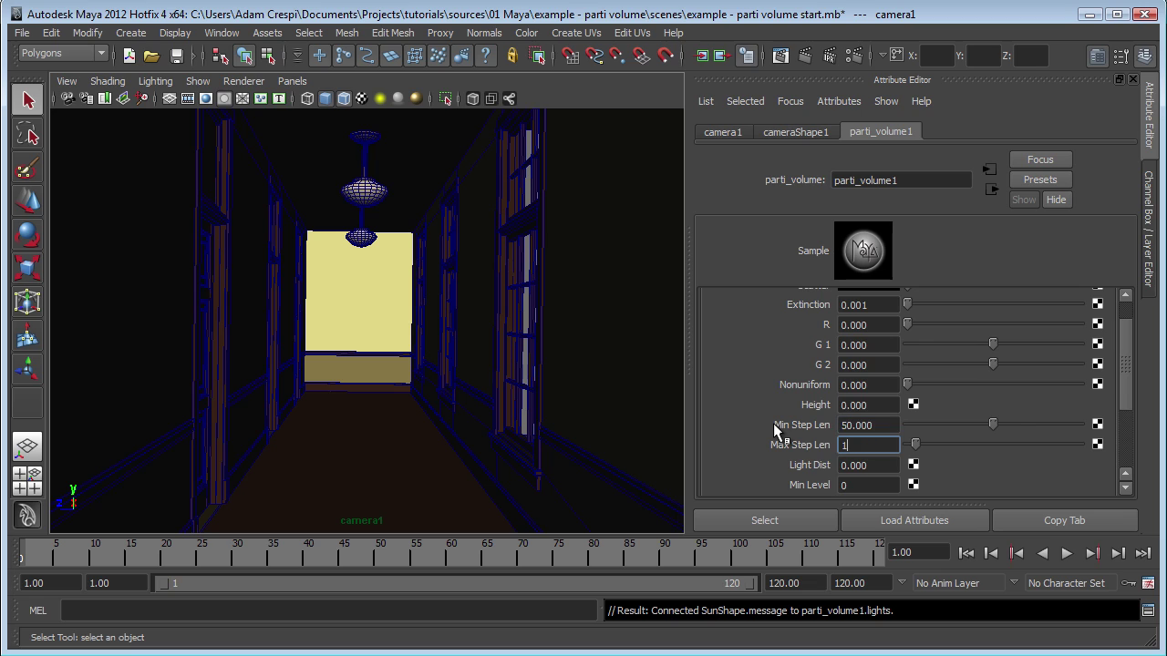
{"action": "type", "text": "00"}
{"action": "key", "text": "Tab"}
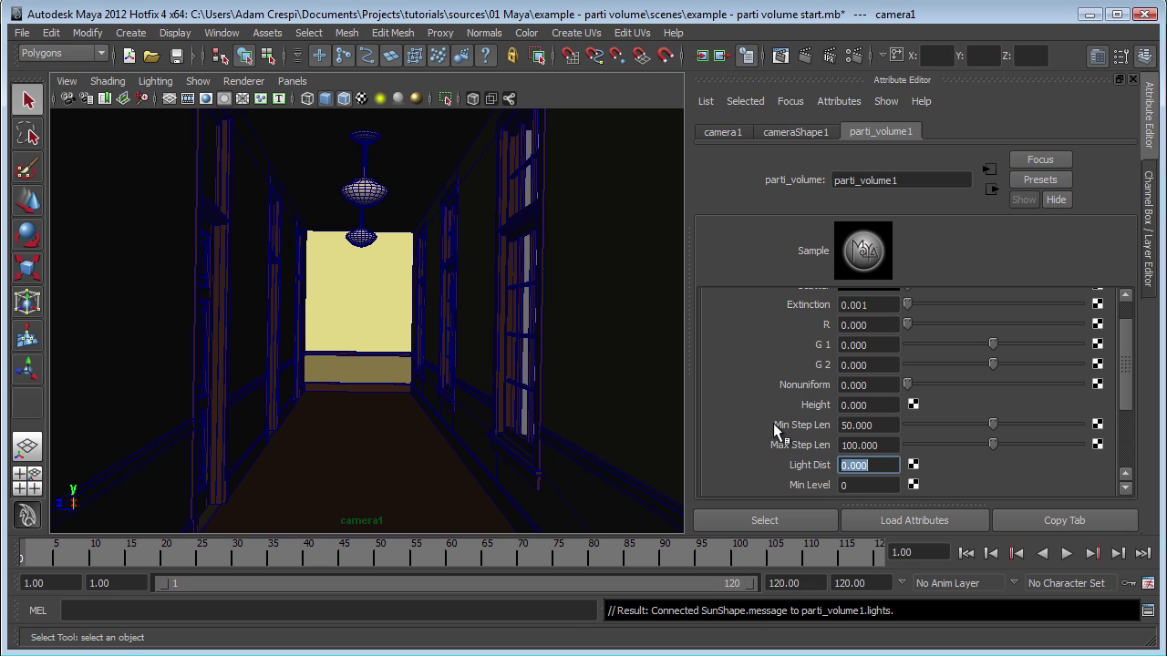
Raise the parti_volume1 Scatter color to a very dark gray and preview it with an IPR render of a hallway region
{"action": "scroll", "coordinate": [1133, 375], "scroll_direction": "up", "scroll_amount": 2}
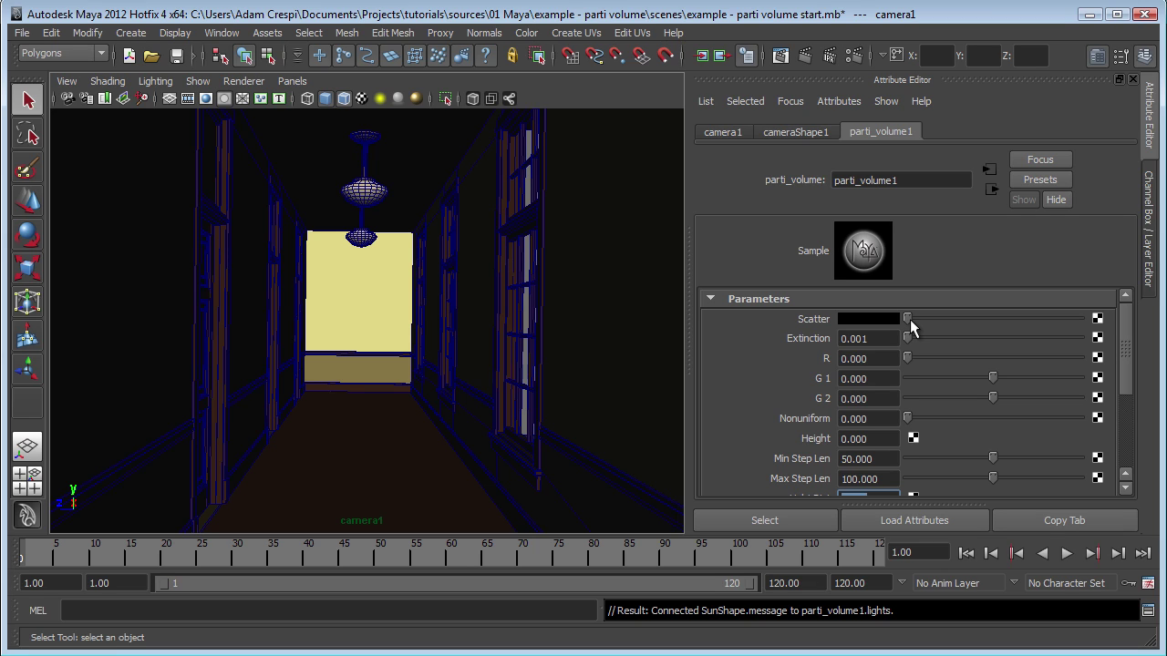
{"action": "left_click_drag", "start_coordinate": [910, 319], "coordinate": [918, 321]}
{"action": "left_click", "coordinate": [830, 56]}
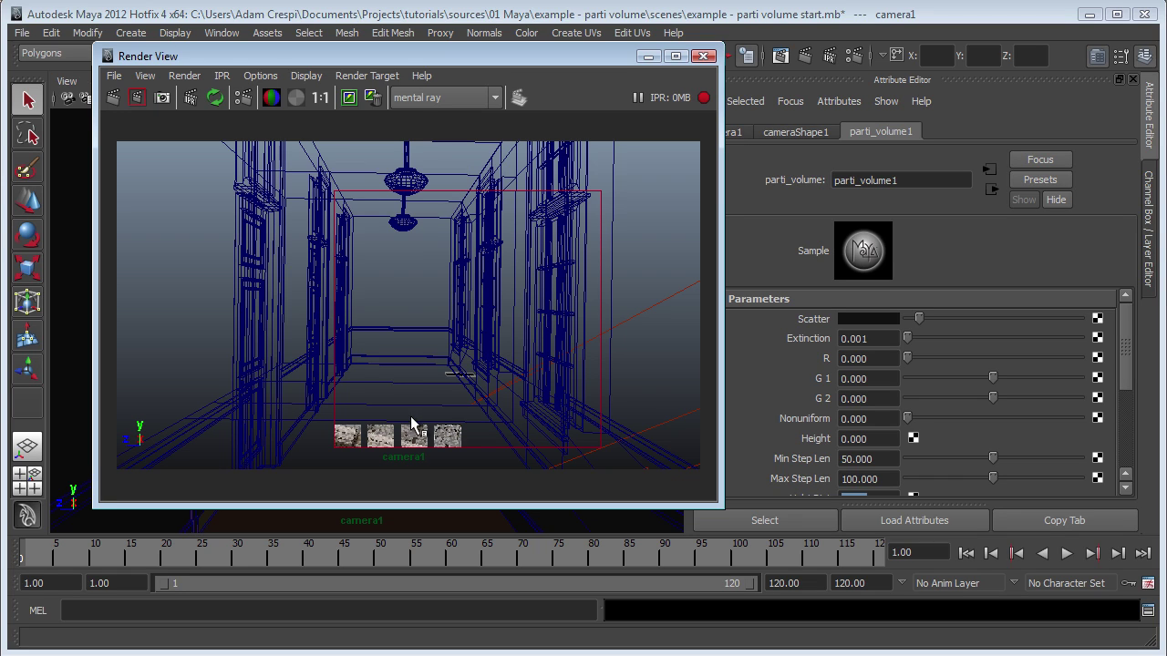
{"action": "left_click", "coordinate": [704, 98]}
{"action": "left_click", "coordinate": [703, 57]}
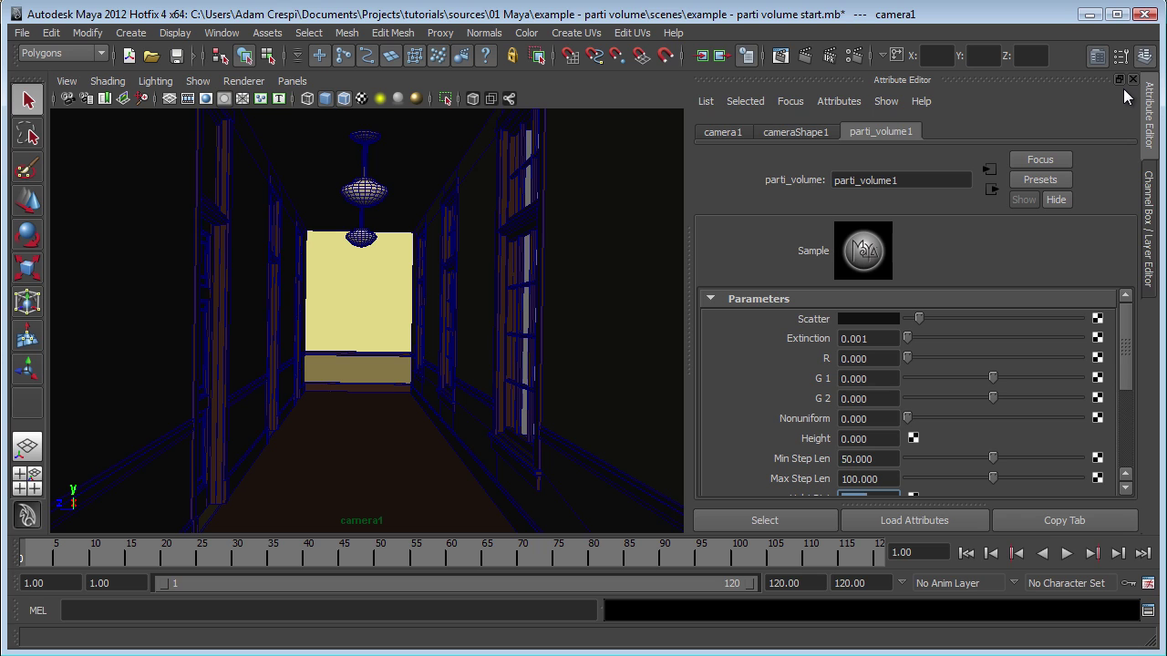
Create a new mia_material_x_passes material override on the masterLayer render layer
{"action": "key", "text": "ctrl+a"}
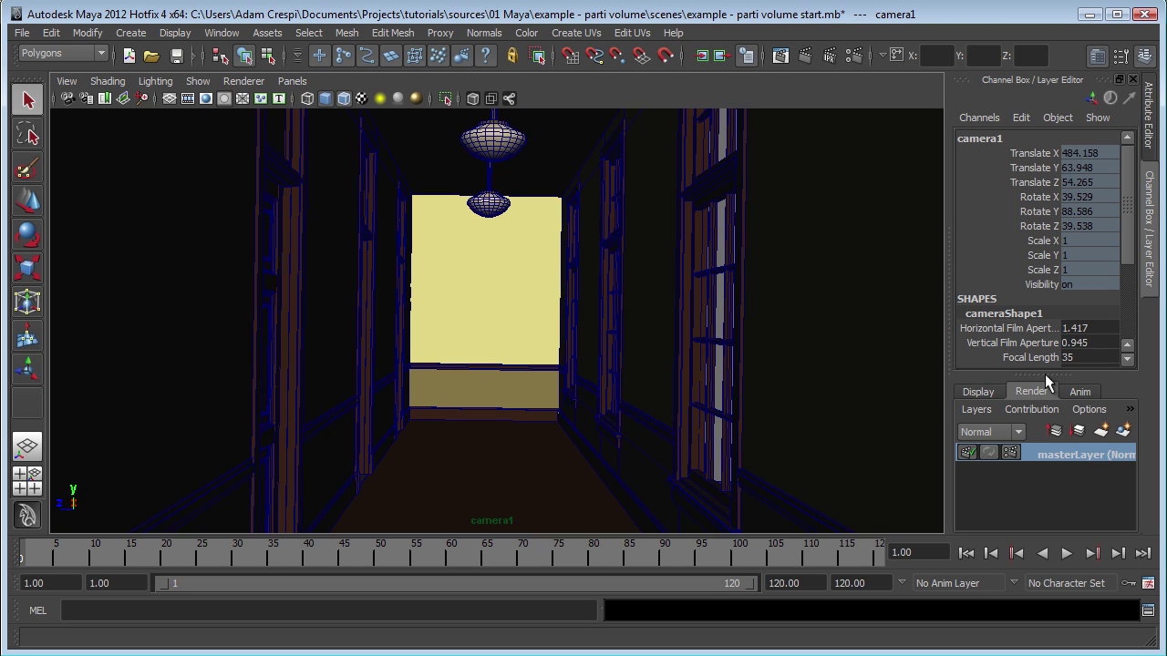
{"action": "left_click_drag", "start_coordinate": [1044, 373], "coordinate": [1044, 275]}
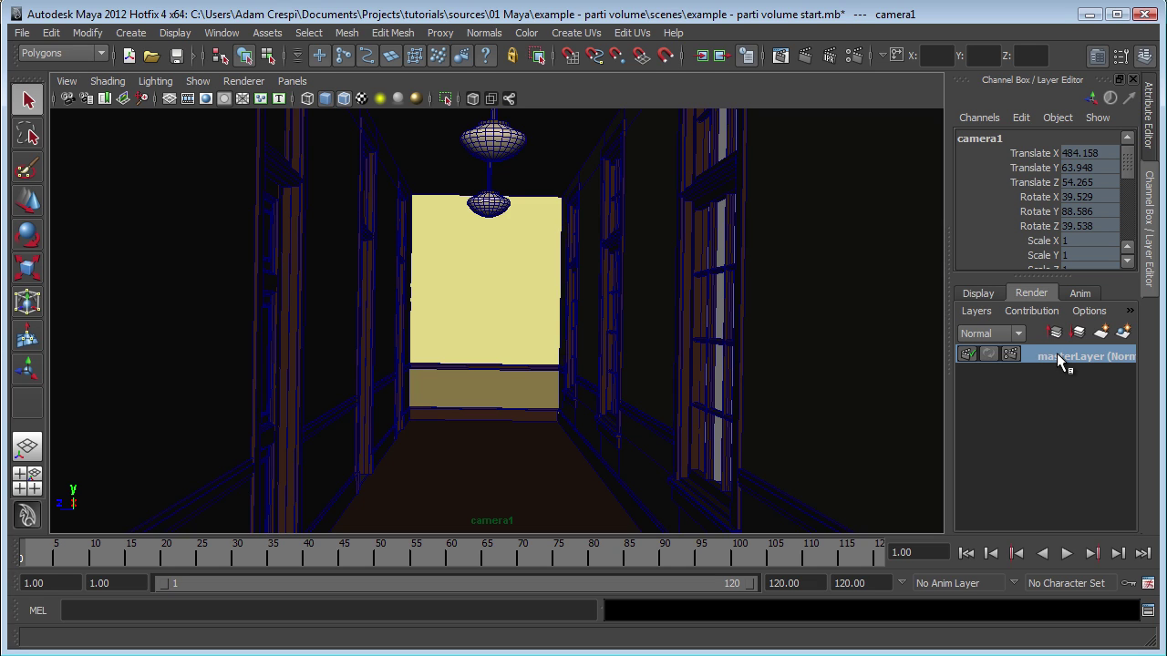
{"action": "right_click", "coordinate": [1057, 354]}
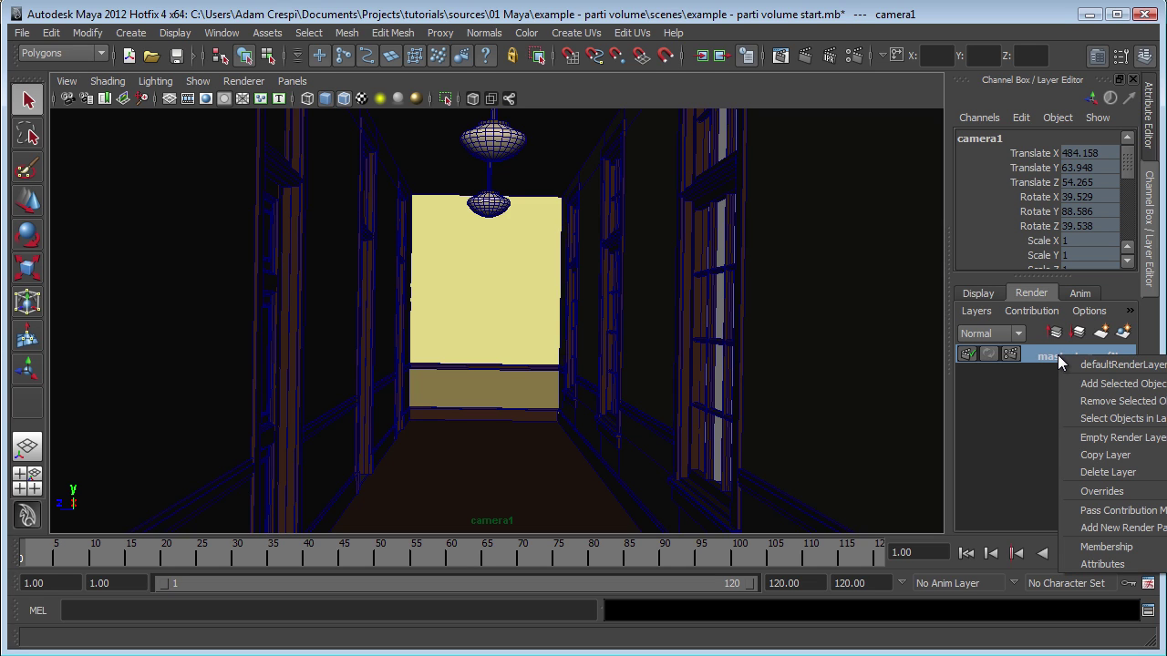
{"action": "mouse_move", "coordinate": [1069, 492]}
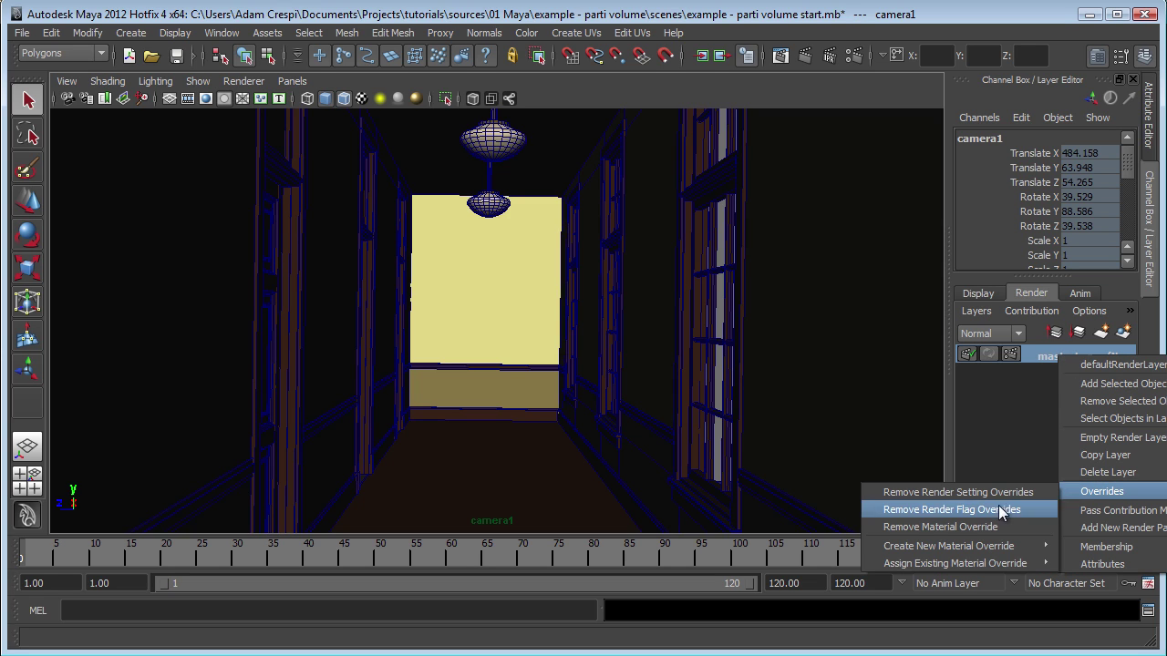
{"action": "mouse_move", "coordinate": [940, 547]}
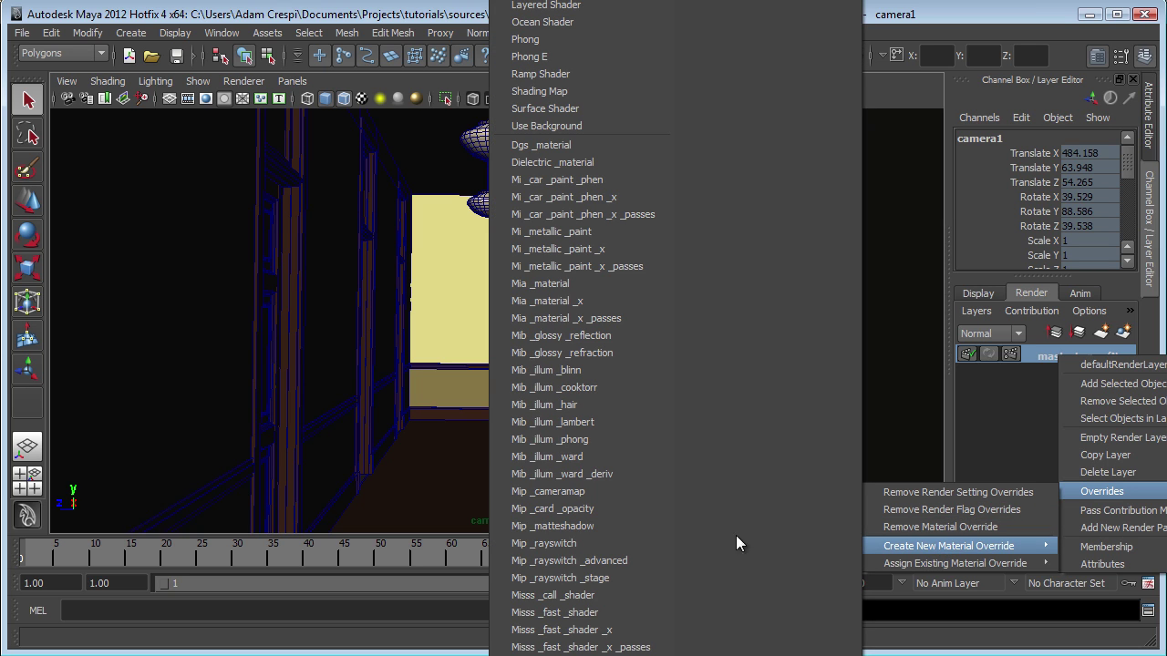
{"action": "left_click", "coordinate": [617, 318]}
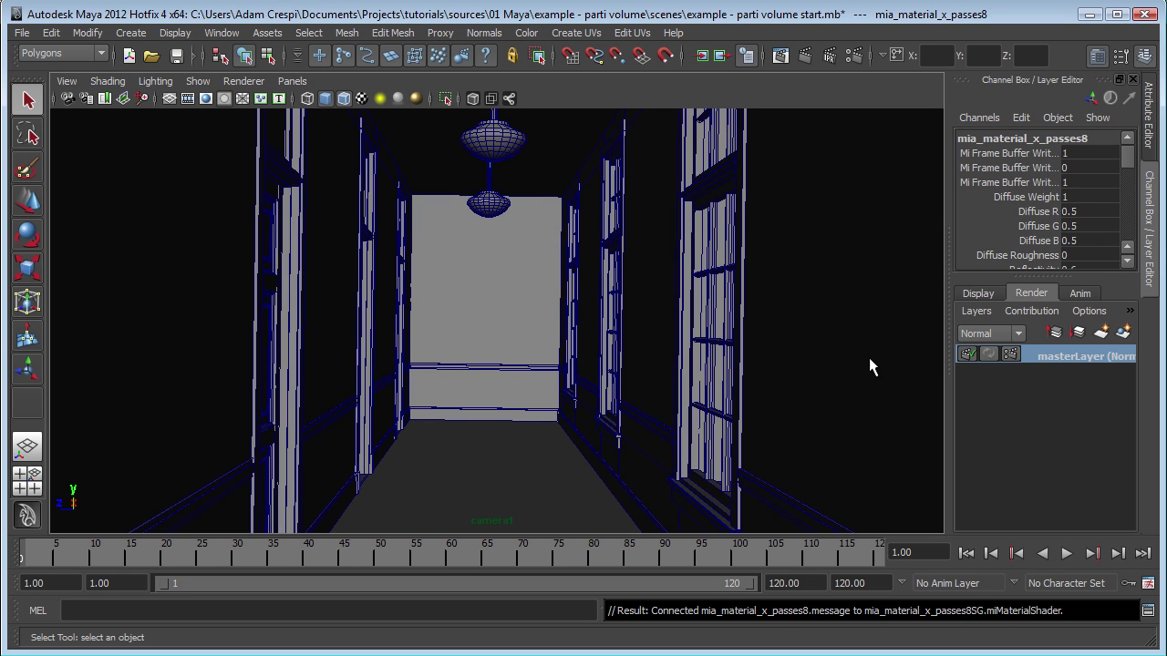
Rename the new override material as PV_Override
{"action": "key", "text": "ctrl+a"}
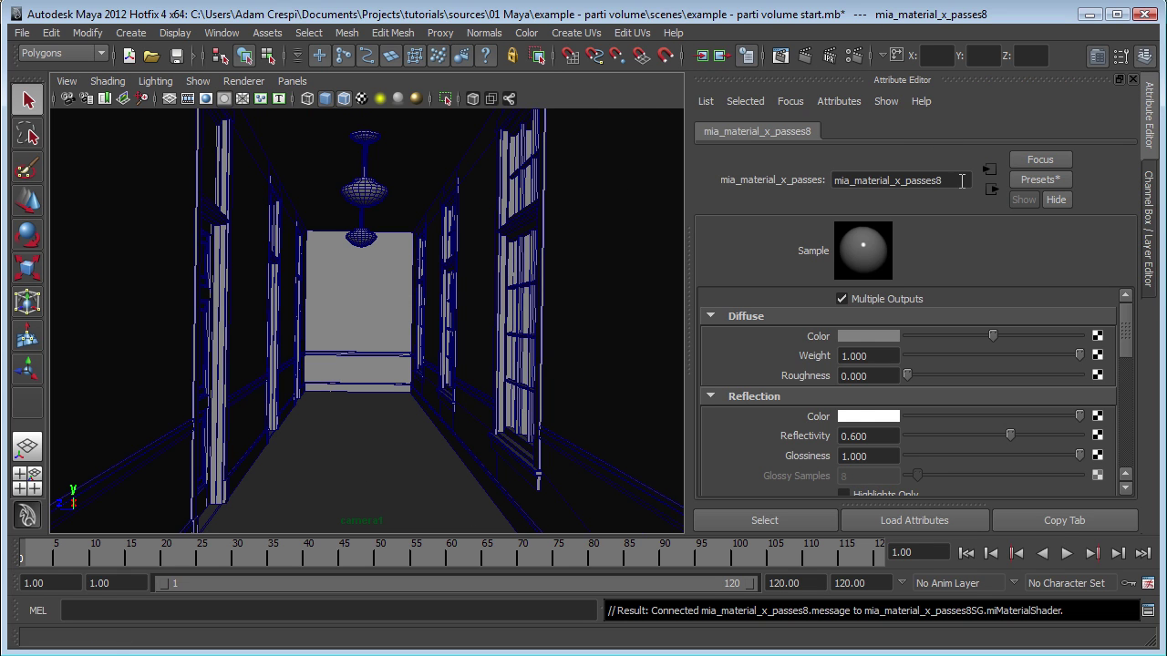
{"action": "left_click_drag", "start_coordinate": [962, 181], "coordinate": [752, 166]}
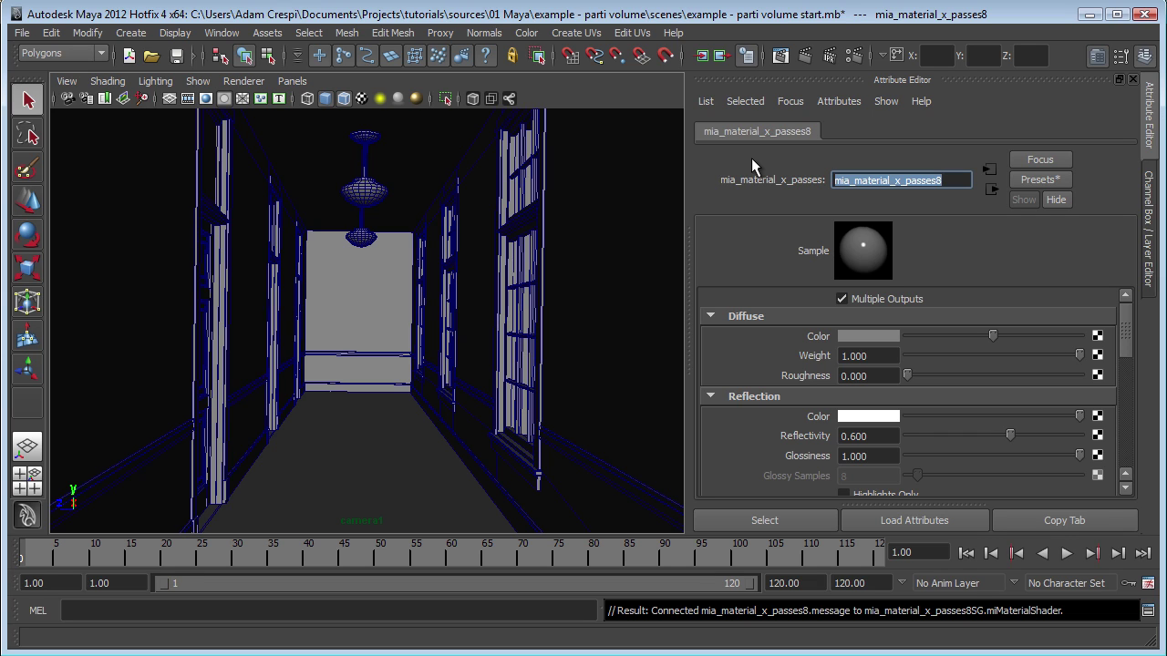
{"action": "type", "text": "PV_Override"}
{"action": "key", "text": "Return"}
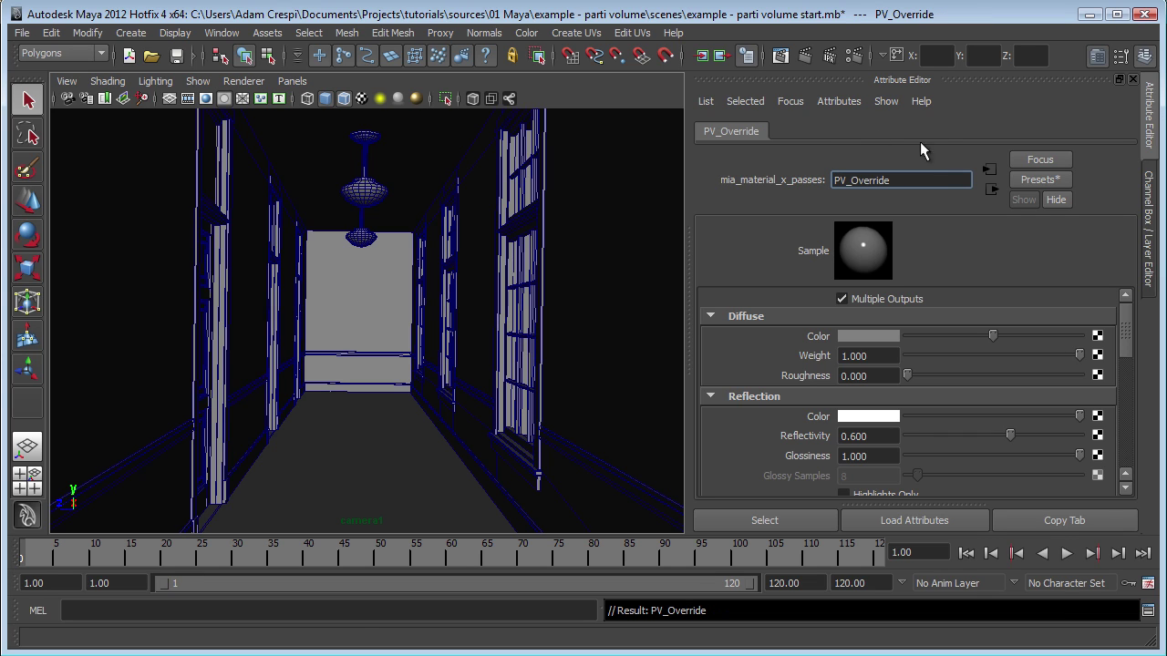
Replace PV_Override's settings with the MatteFinish preset, and set its diffuse color to black and its reflection glossiness to 0
{"action": "left_click", "coordinate": [1031, 181]}
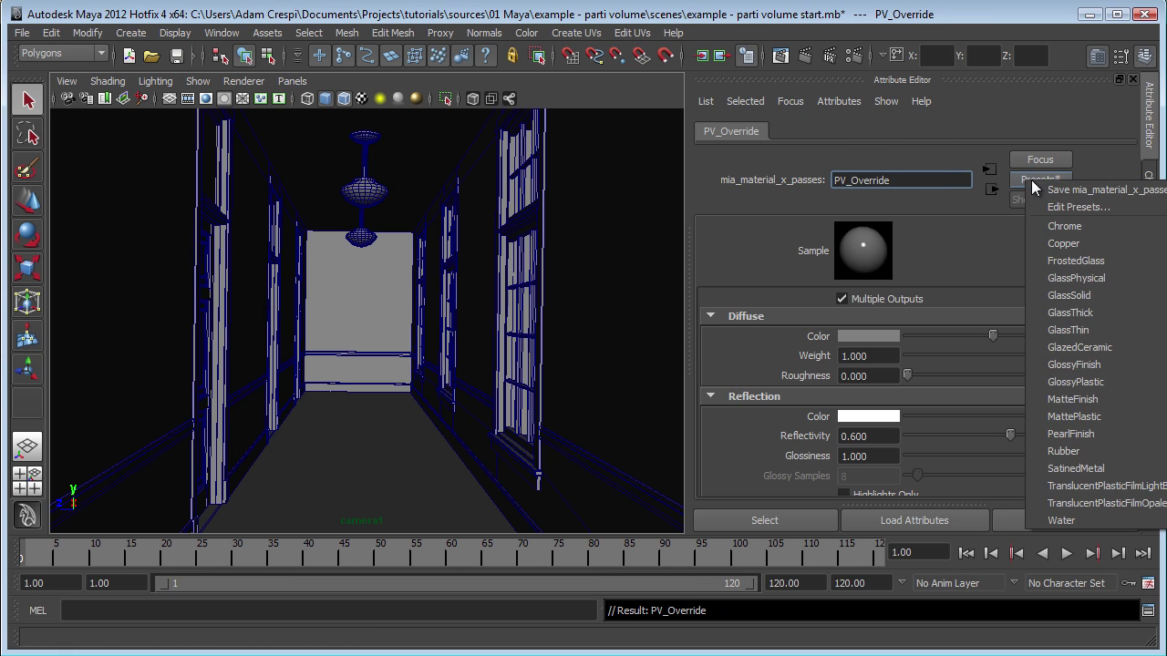
{"action": "mouse_move", "coordinate": [1048, 401]}
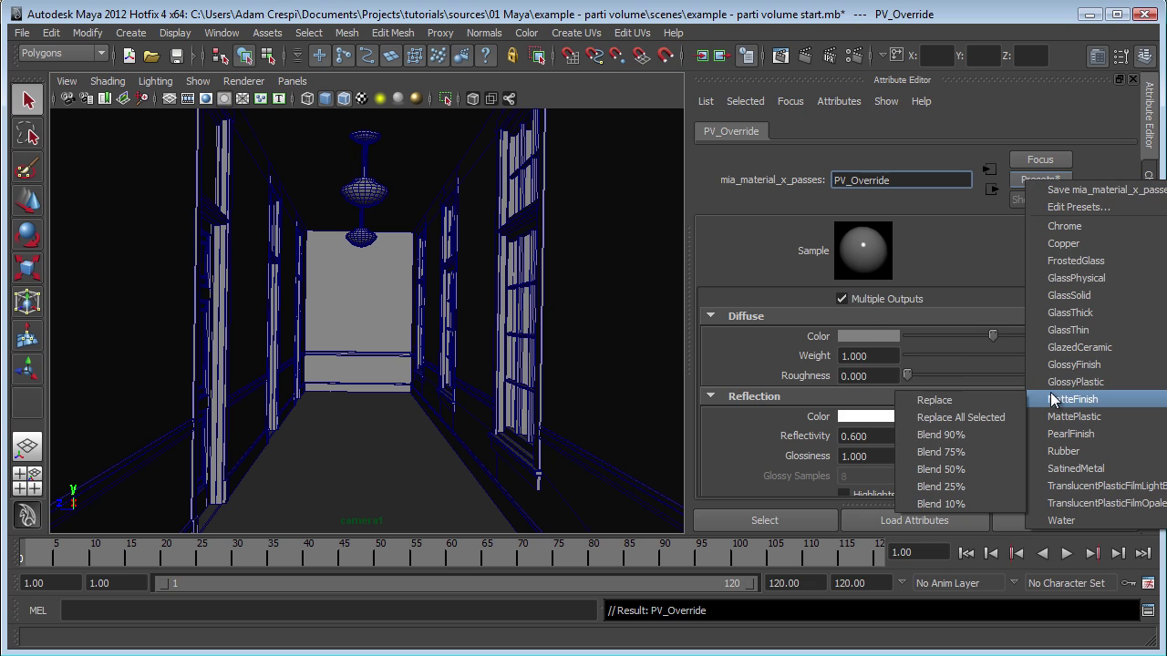
{"action": "left_click", "coordinate": [992, 399]}
{"action": "left_click_drag", "start_coordinate": [992, 336], "coordinate": [848, 334]}
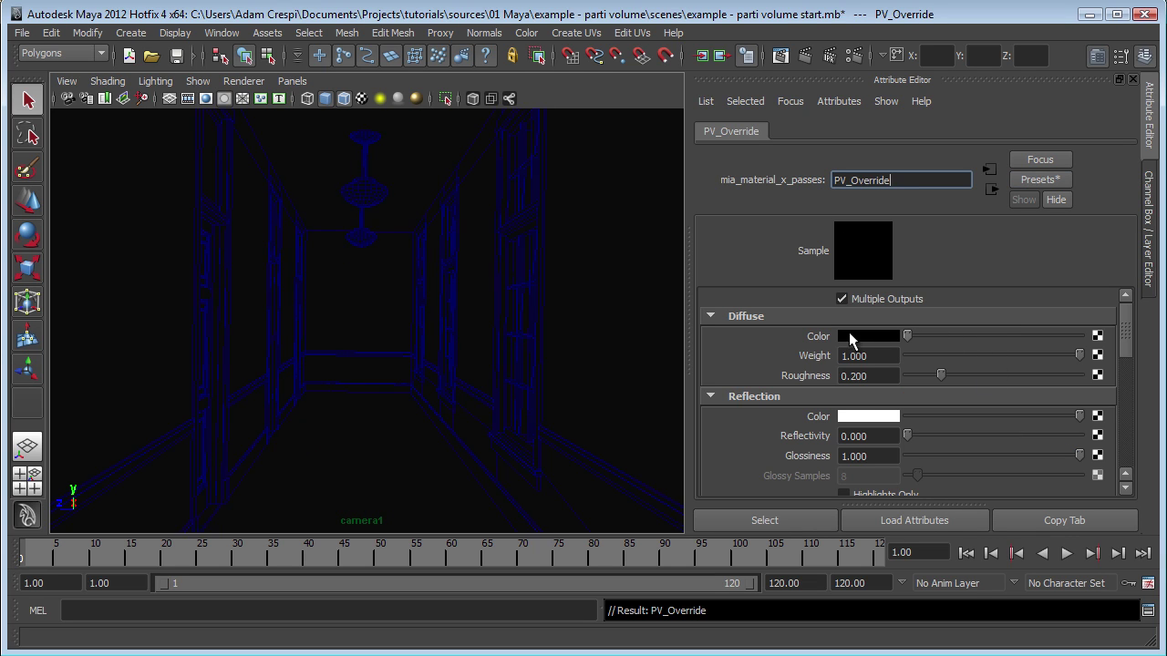
{"action": "left_click", "coordinate": [871, 456]}
{"action": "type", "text": "0"}
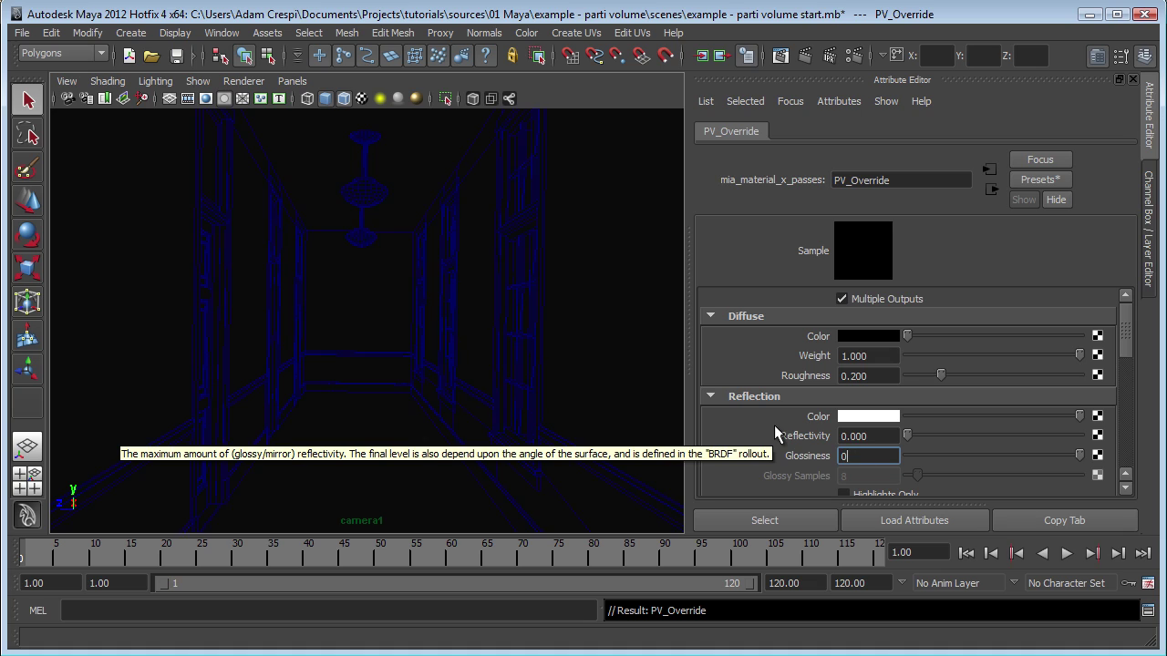
{"action": "key", "text": "Return"}
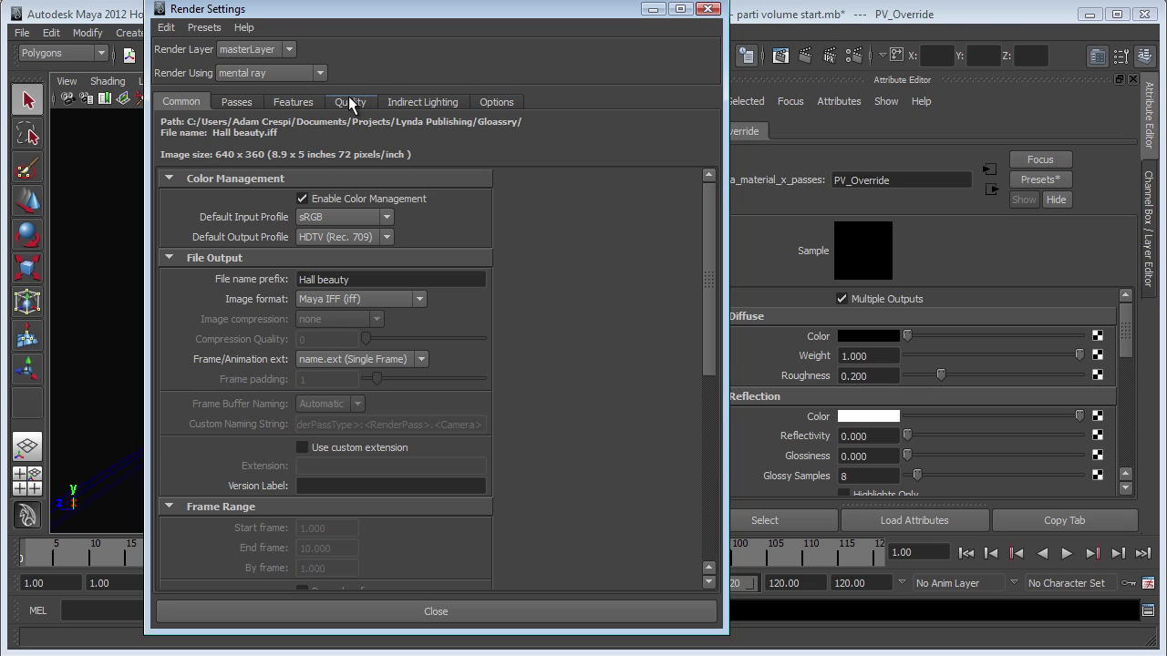
Set the rendered Faces to Front in the mental ray extra features and close the render settings
{"action": "left_click", "coordinate": [291, 101]}
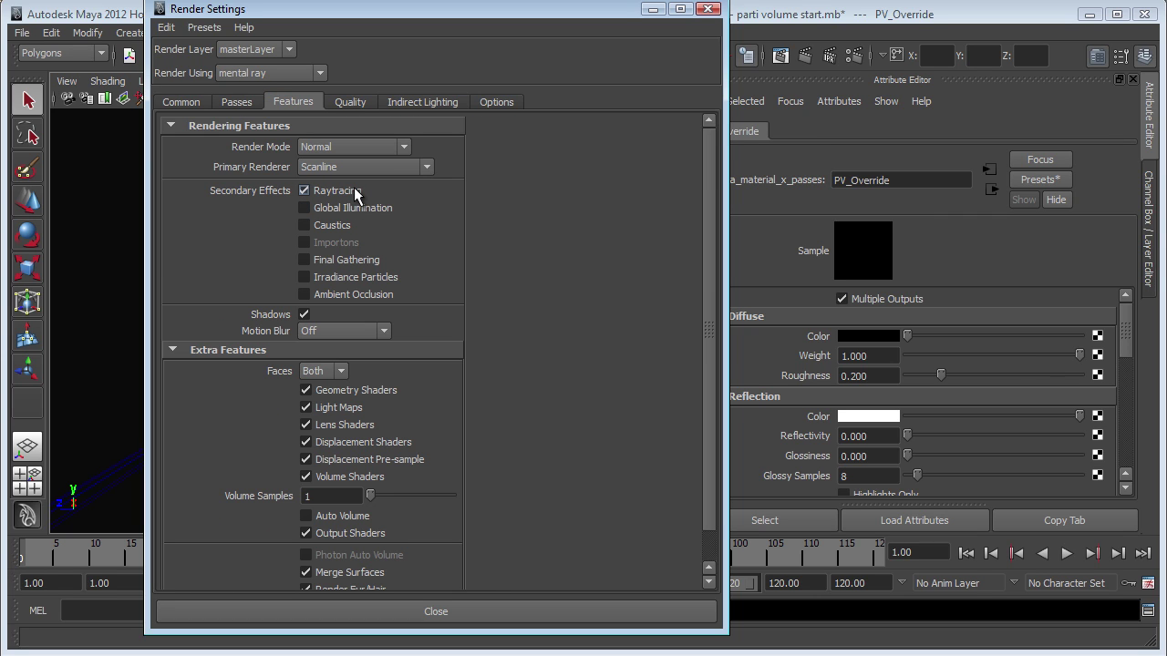
{"action": "left_click", "coordinate": [340, 371]}
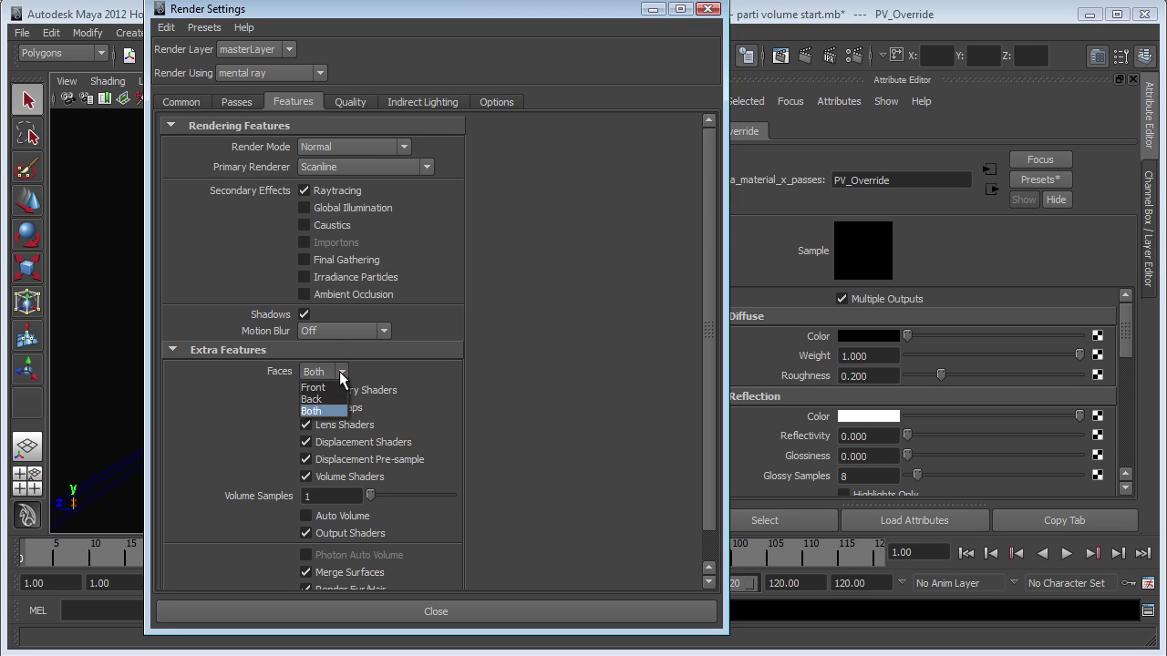
{"action": "left_click", "coordinate": [342, 388]}
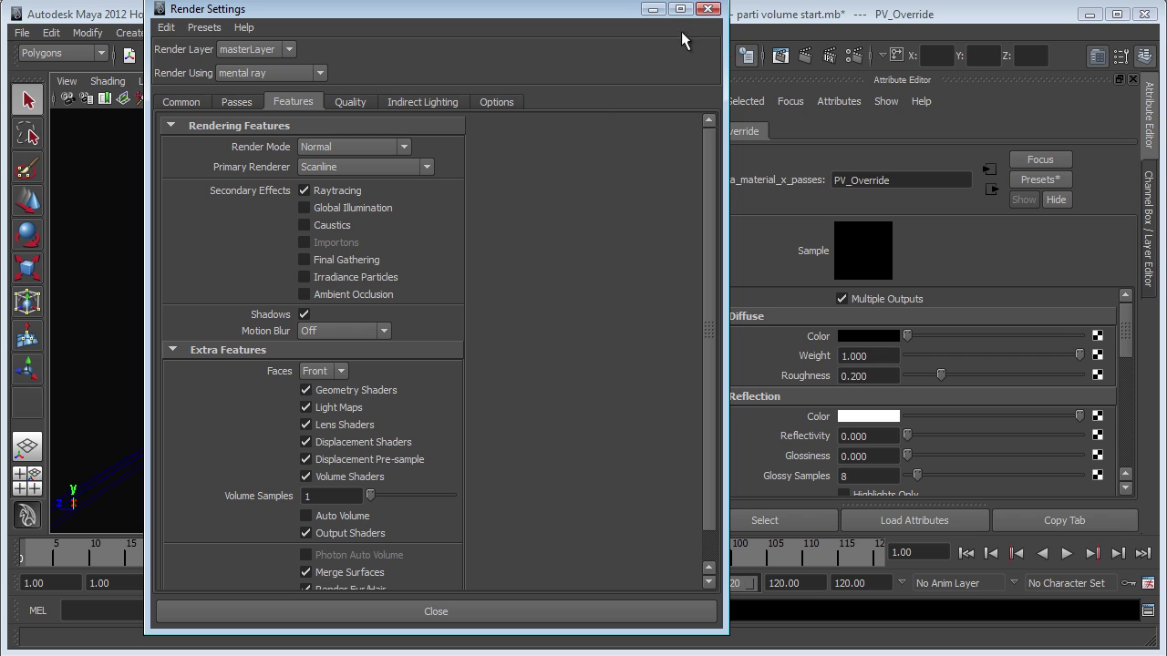
{"action": "left_click", "coordinate": [708, 10]}
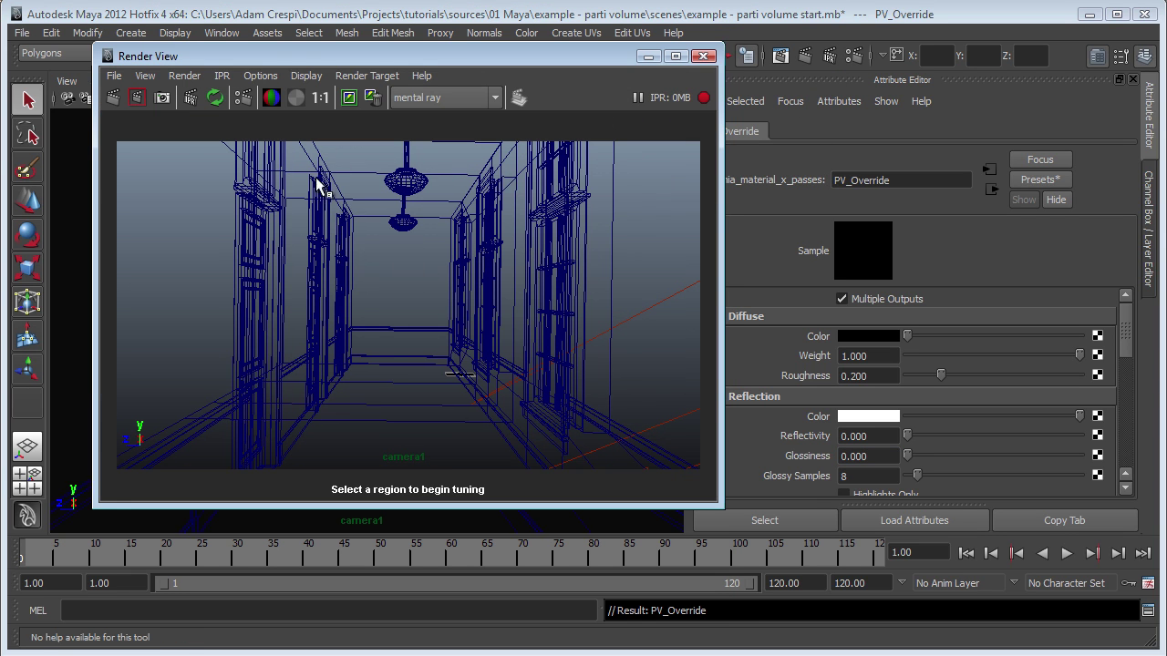
Run an IPR render of the hallway's center and right-hand windows to examine the sunbeams
{"action": "left_click_drag", "start_coordinate": [323, 167], "coordinate": [597, 444]}
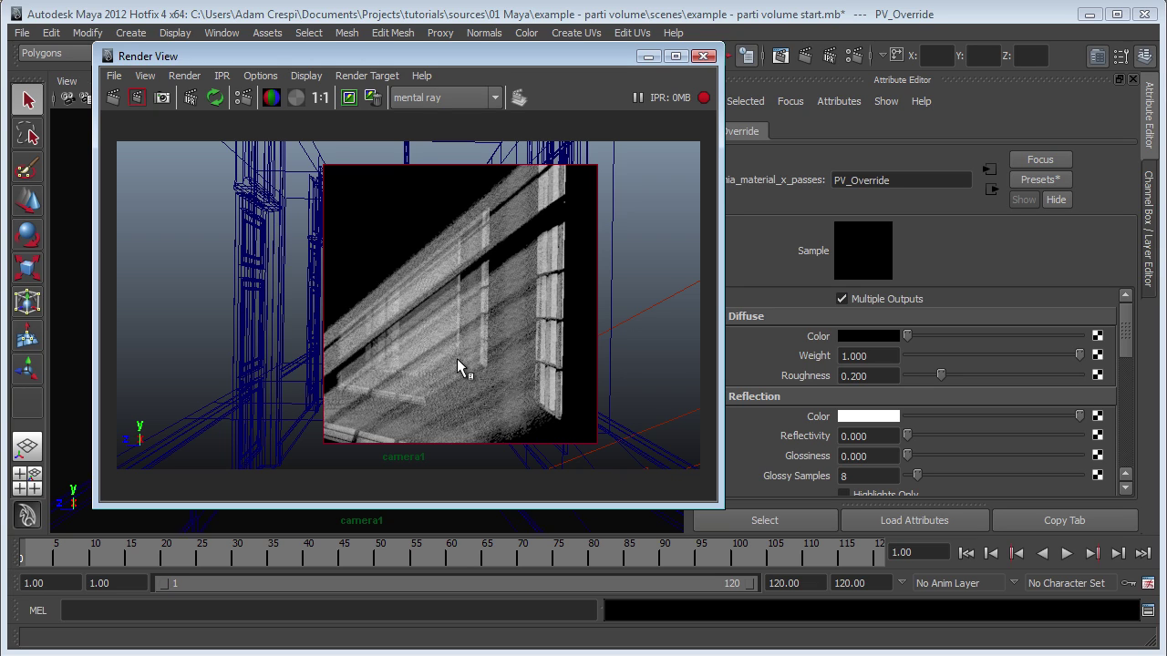
{"action": "left_click", "coordinate": [484, 280]}
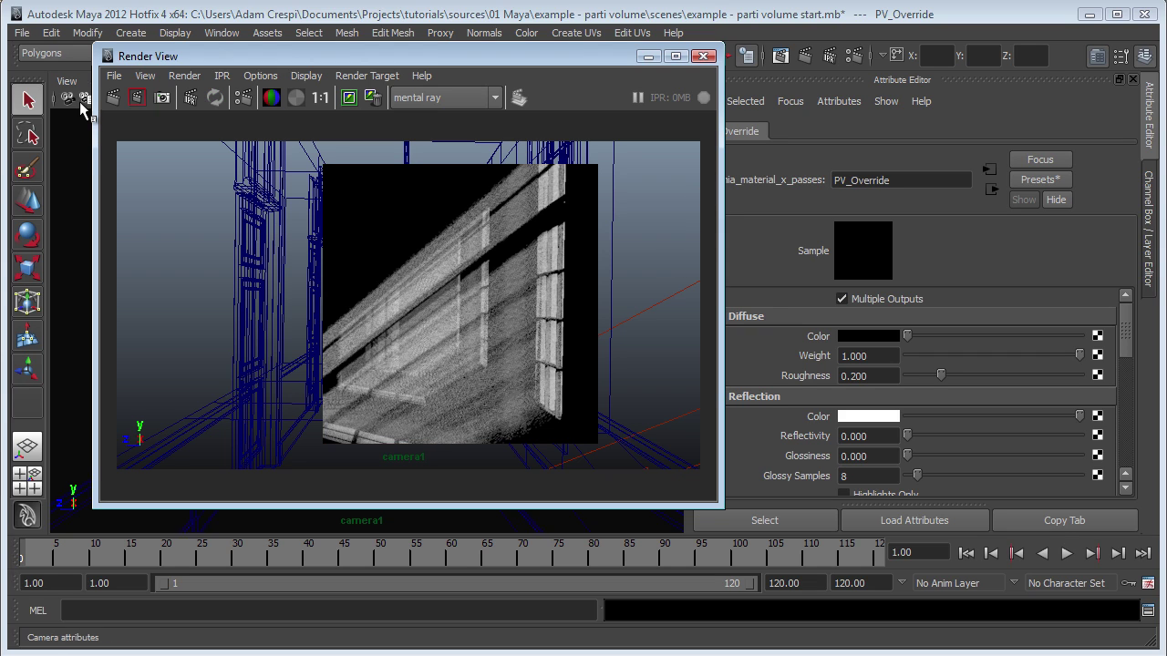
Reopen camera1's parti_volume1 shader, set Extinction to 0.005 and raise the Scatter color to a gray with a value of about 0.307
{"action": "left_click", "coordinate": [73, 98]}
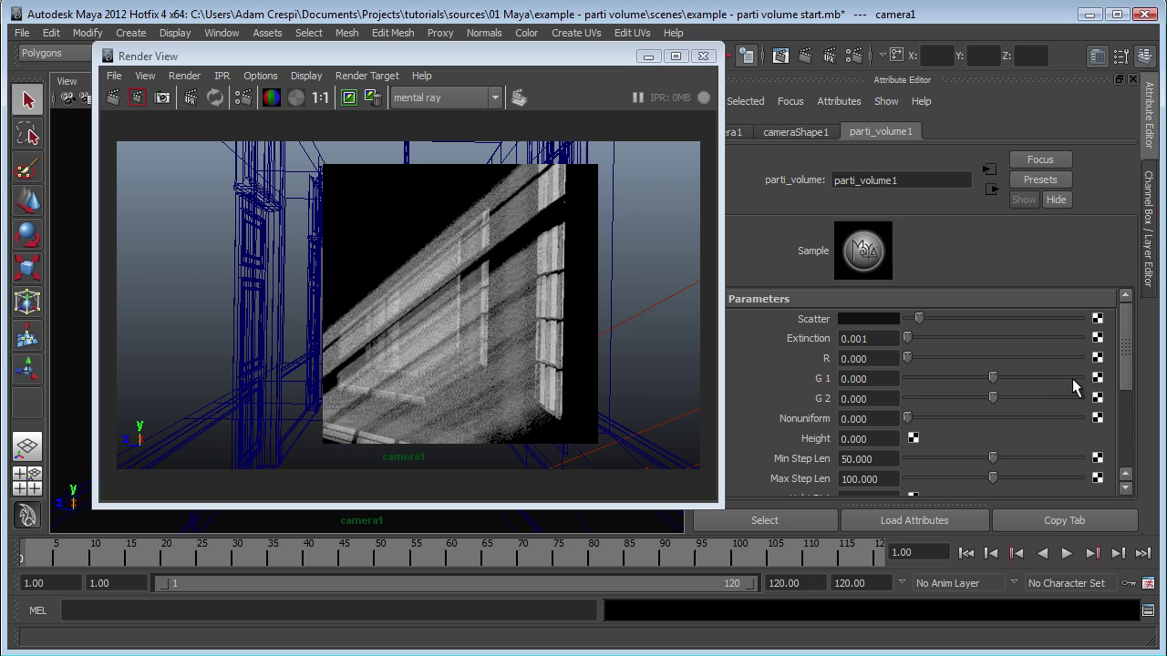
{"action": "left_click", "coordinate": [884, 339]}
{"action": "key", "text": "BackSpace"}
{"action": "type", "text": "5"}
{"action": "left_click", "coordinate": [962, 318]}
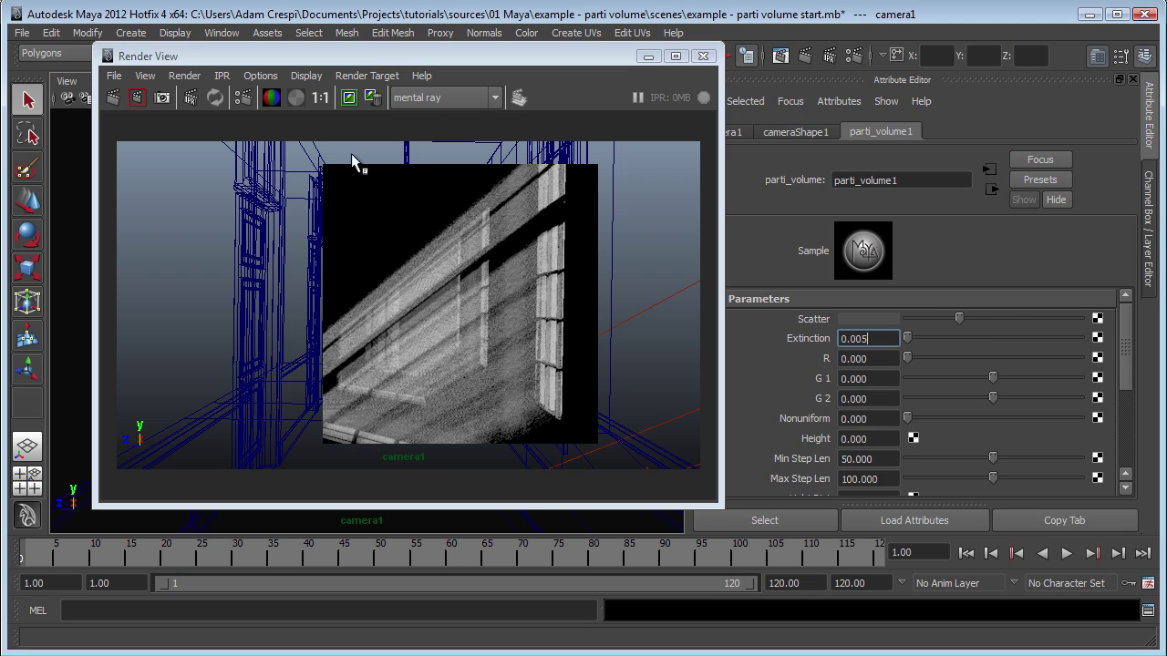
Start a fresh IPR render of a narrower region around the right-hand windows to check the denser volume
{"action": "left_click", "coordinate": [191, 97]}
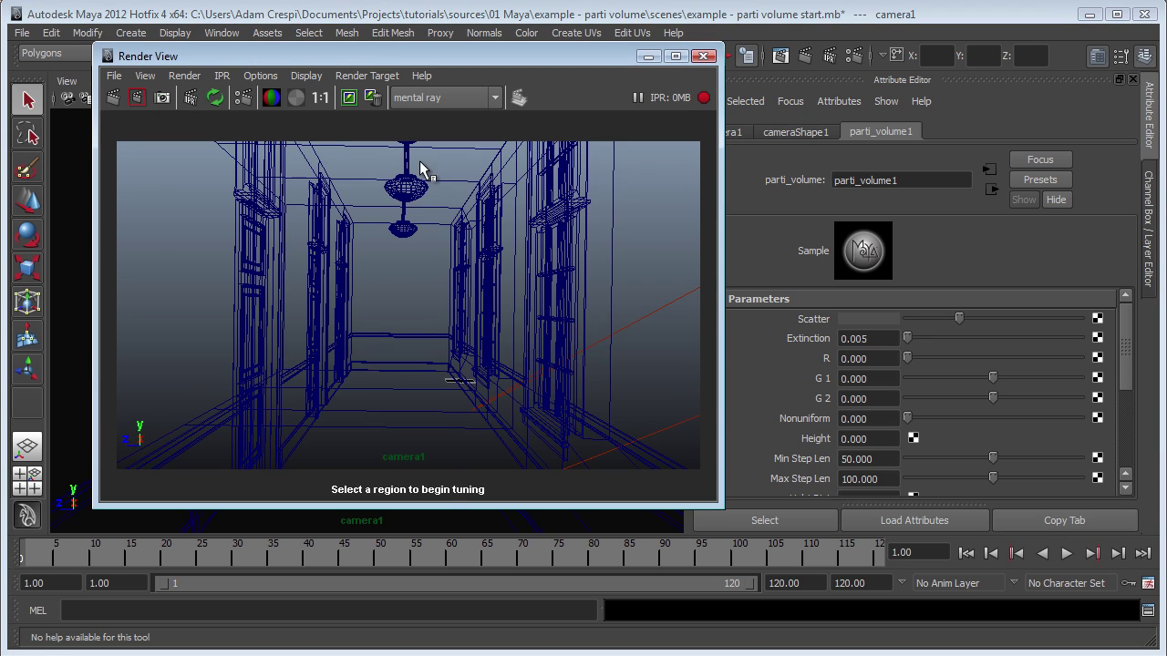
{"action": "left_click_drag", "start_coordinate": [420, 163], "coordinate": [582, 433]}
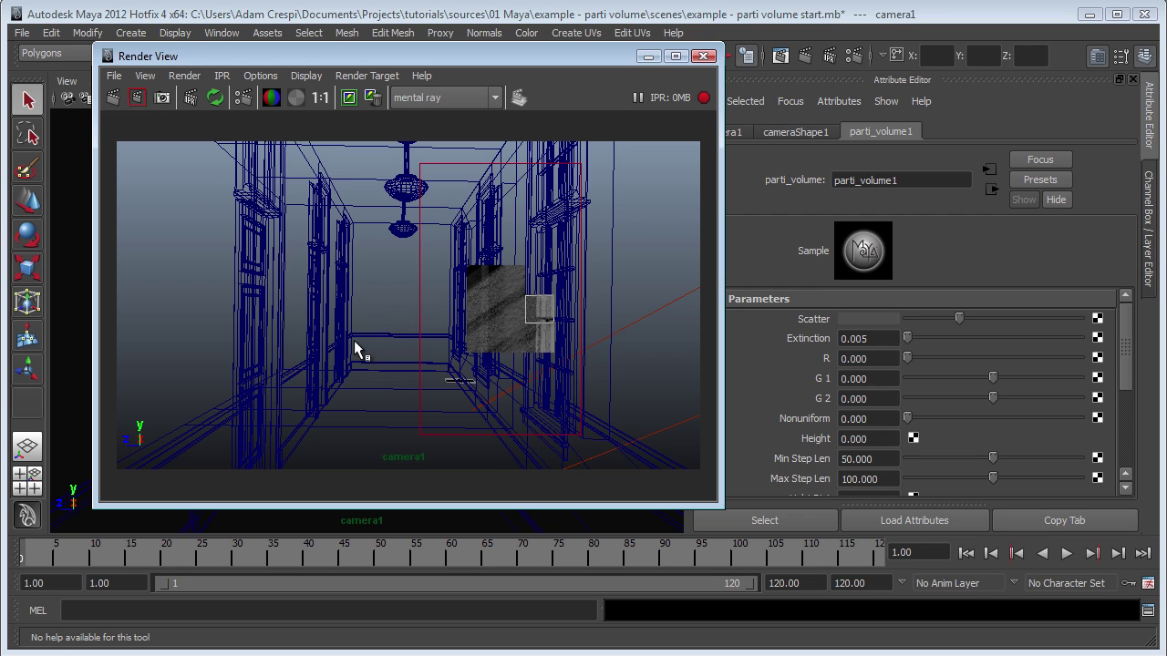
Try a yellow tint on the parti_volume1 Scatter color during the IPR render, and desaturate it back to neutral gray
{"action": "left_click", "coordinate": [857, 316]}
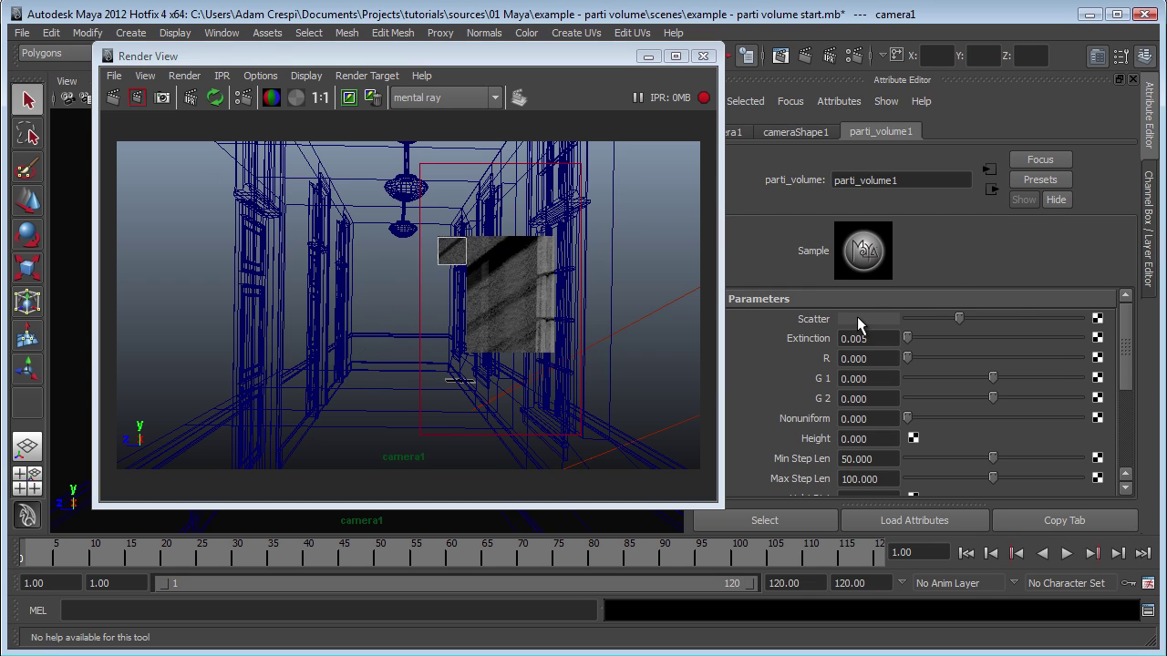
{"action": "left_click", "coordinate": [857, 318]}
{"action": "left_click", "coordinate": [815, 366]}
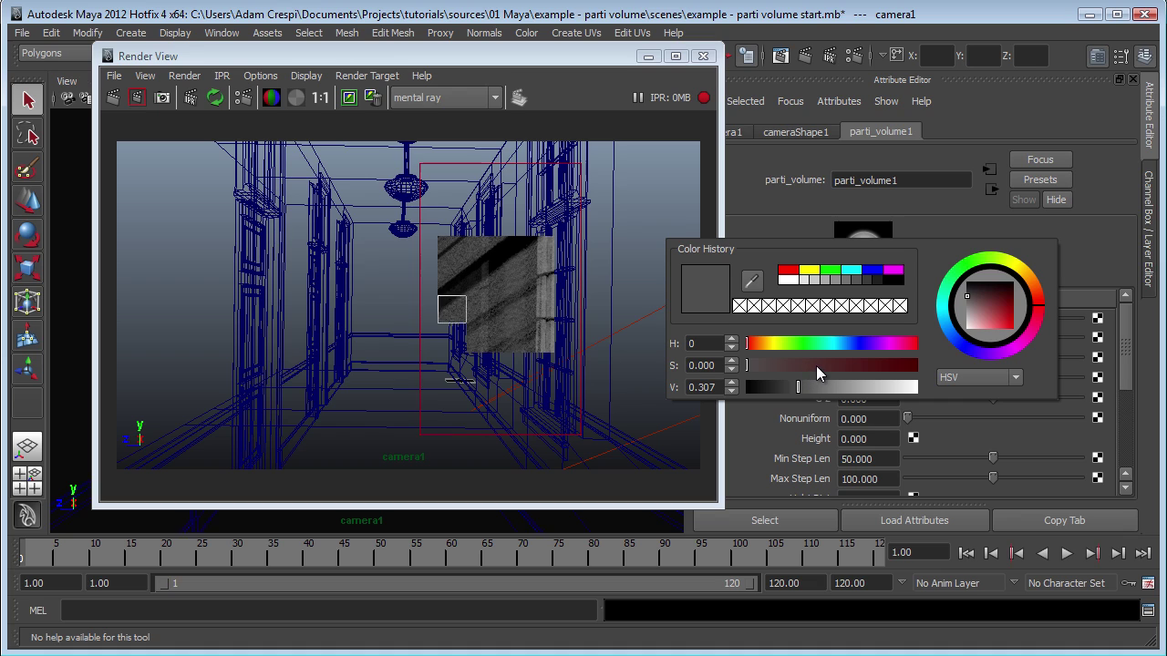
{"action": "left_click", "coordinate": [780, 343]}
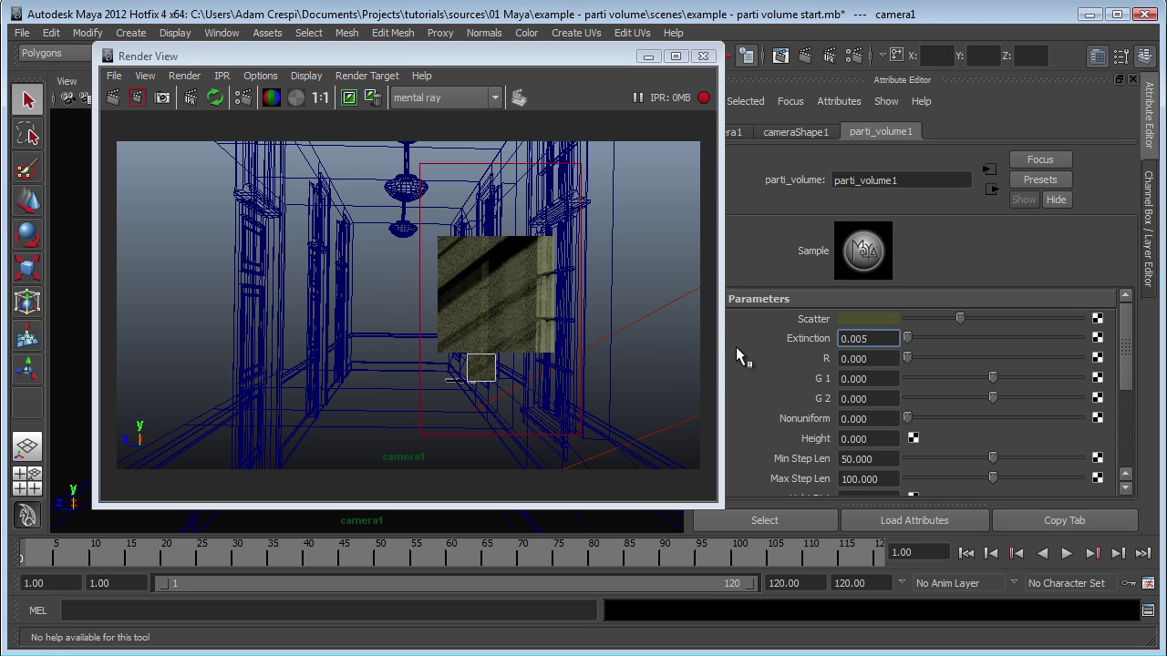
{"action": "left_click", "coordinate": [858, 317]}
{"action": "left_click_drag", "start_coordinate": [880, 366], "coordinate": [750, 366]}
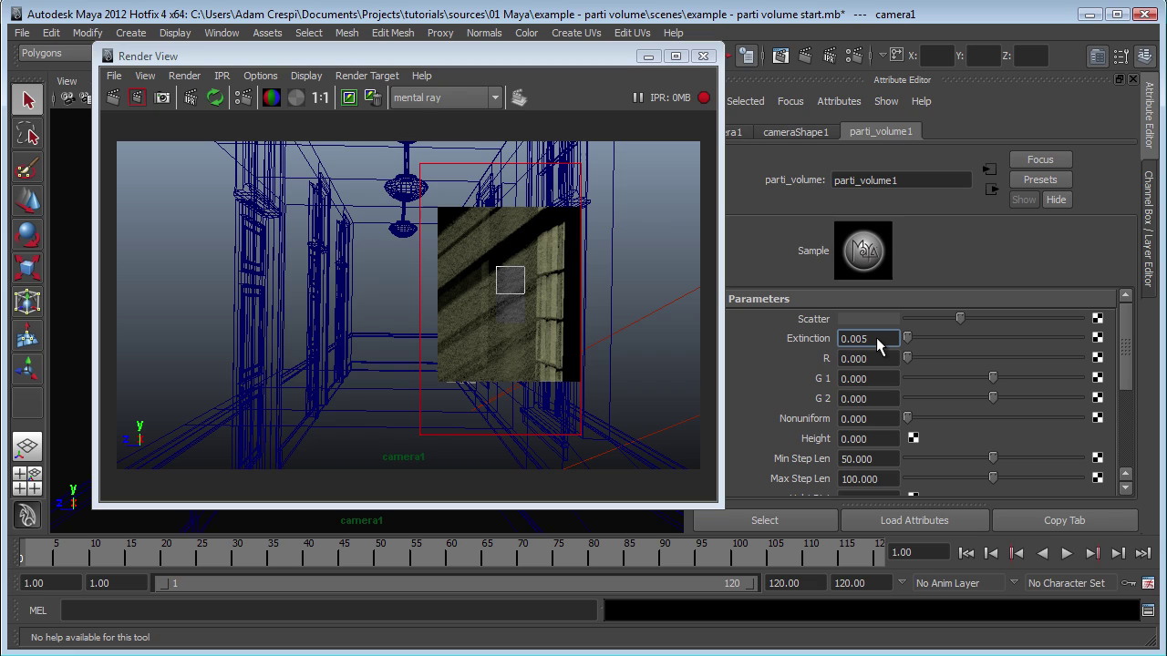
Brighten the parti_volume1 Scatter color to a lighter gray and set R, G 1 and G 2 to 0.8
{"action": "left_click_drag", "start_coordinate": [960, 318], "coordinate": [992, 318]}
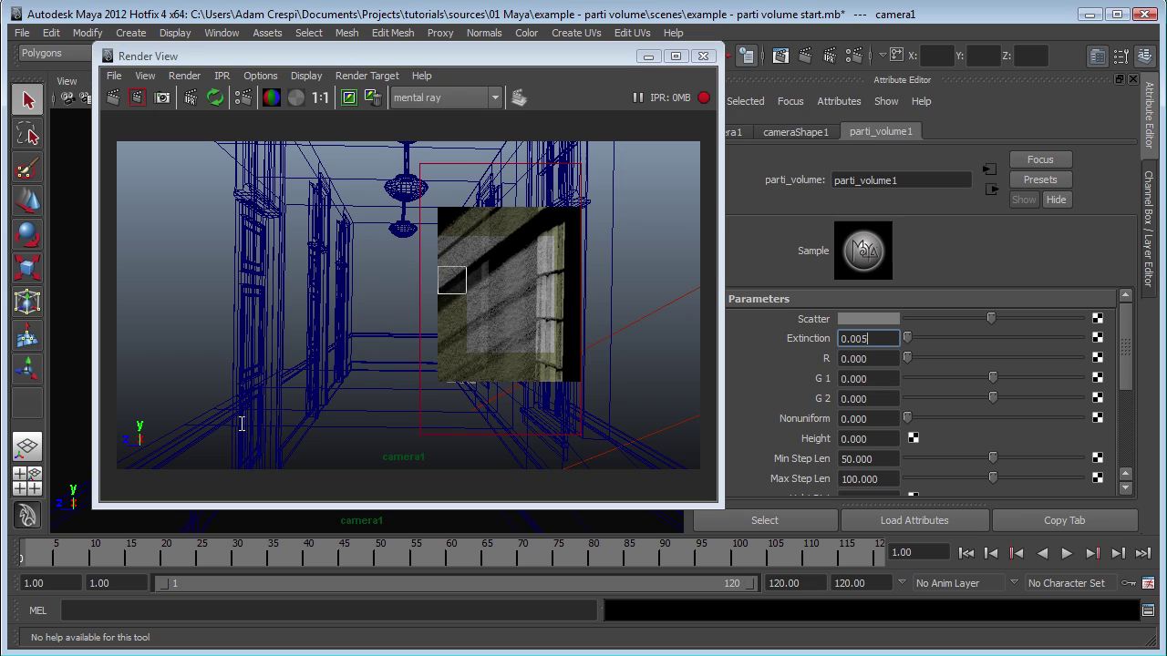
{"action": "left_click", "coordinate": [878, 358]}
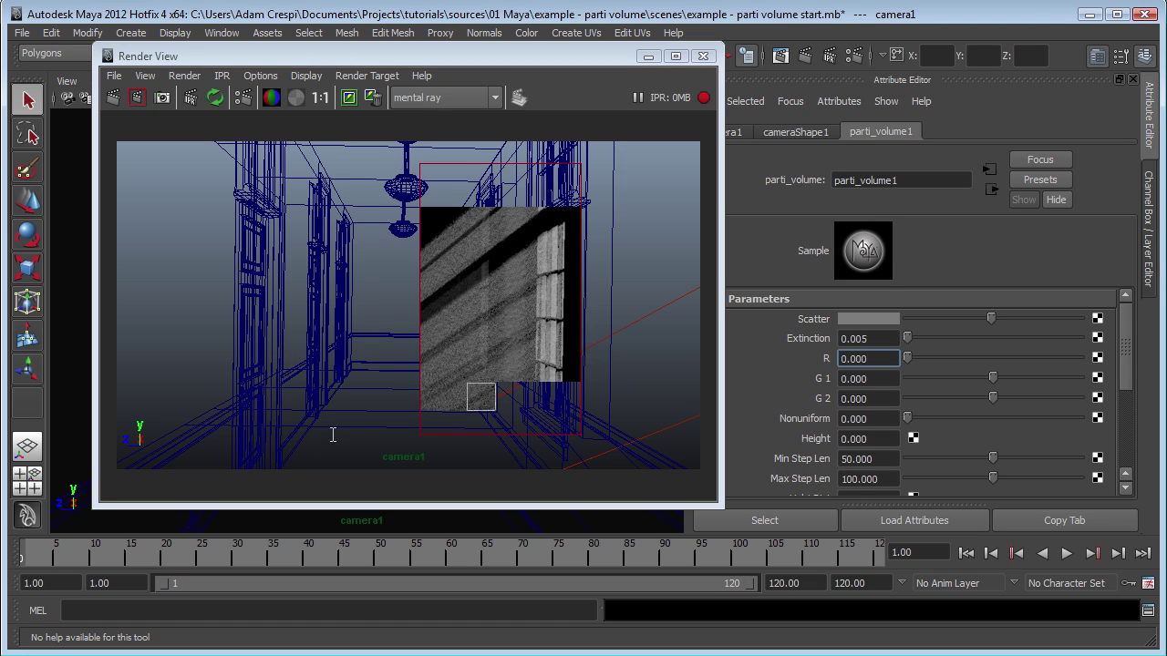
{"action": "left_click", "coordinate": [874, 358]}
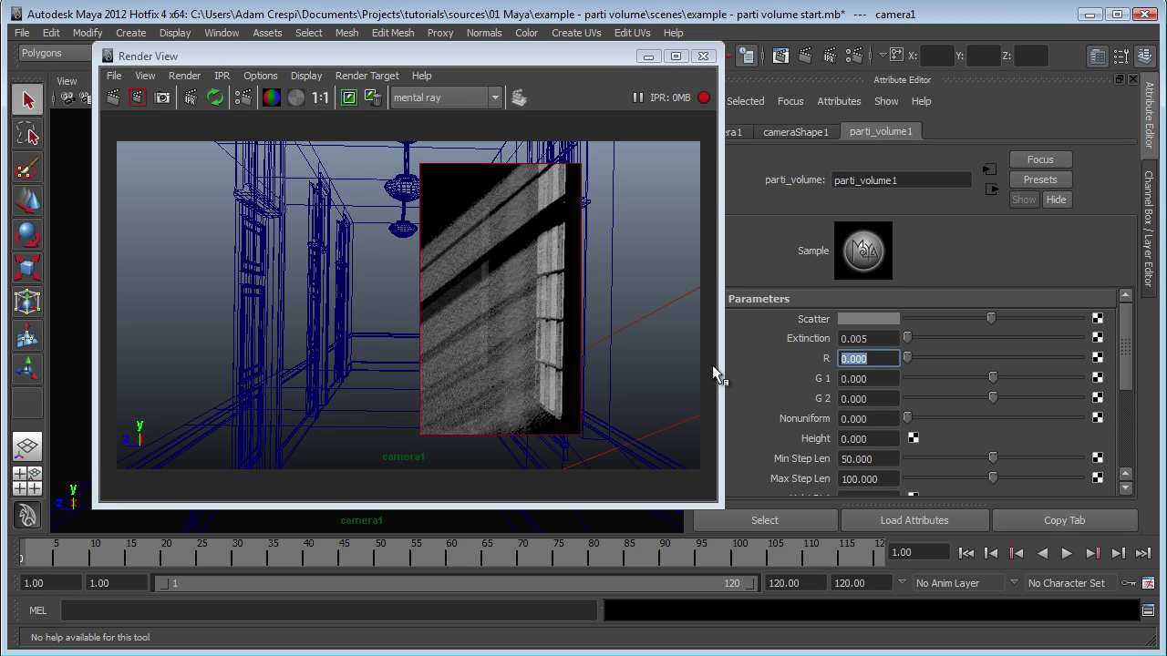
{"action": "type", "text": ".8"}
{"action": "key", "text": "Tab"}
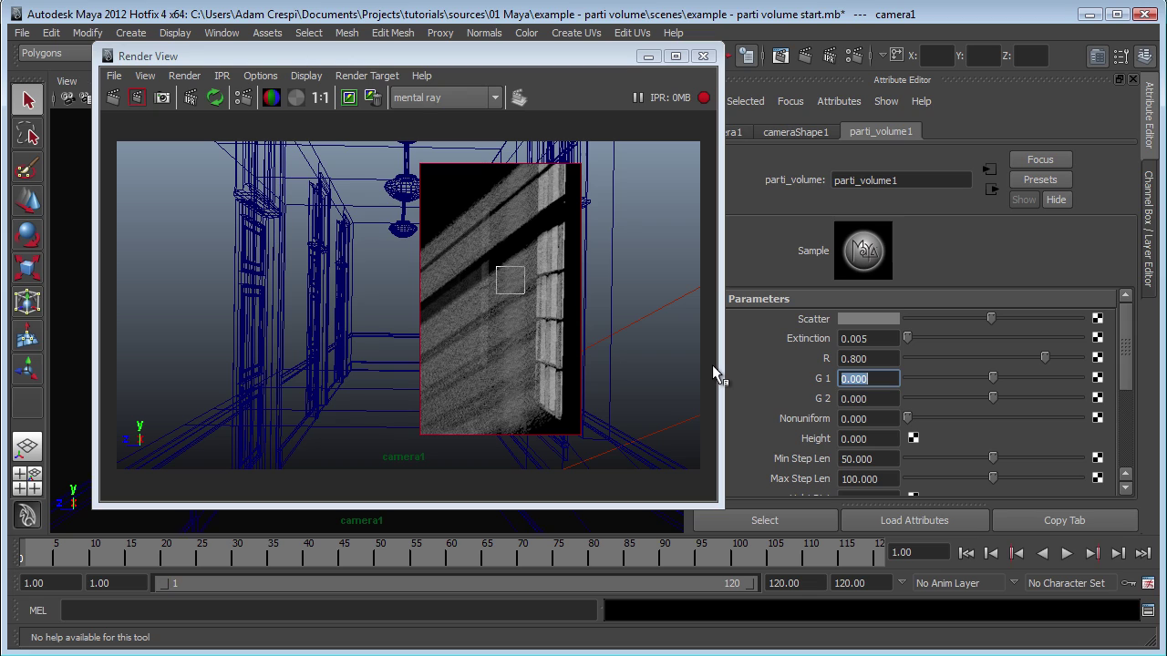
{"action": "type", "text": ".8"}
{"action": "key", "text": "Tab"}
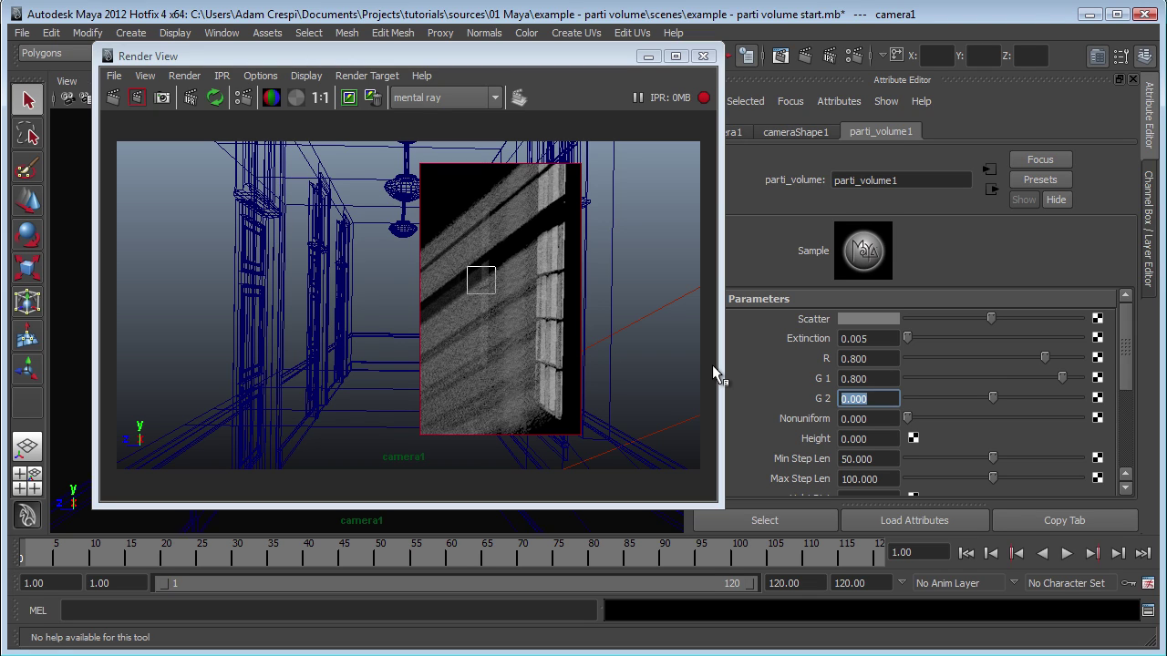
{"action": "type", "text": ".8"}
{"action": "key", "text": "Return"}
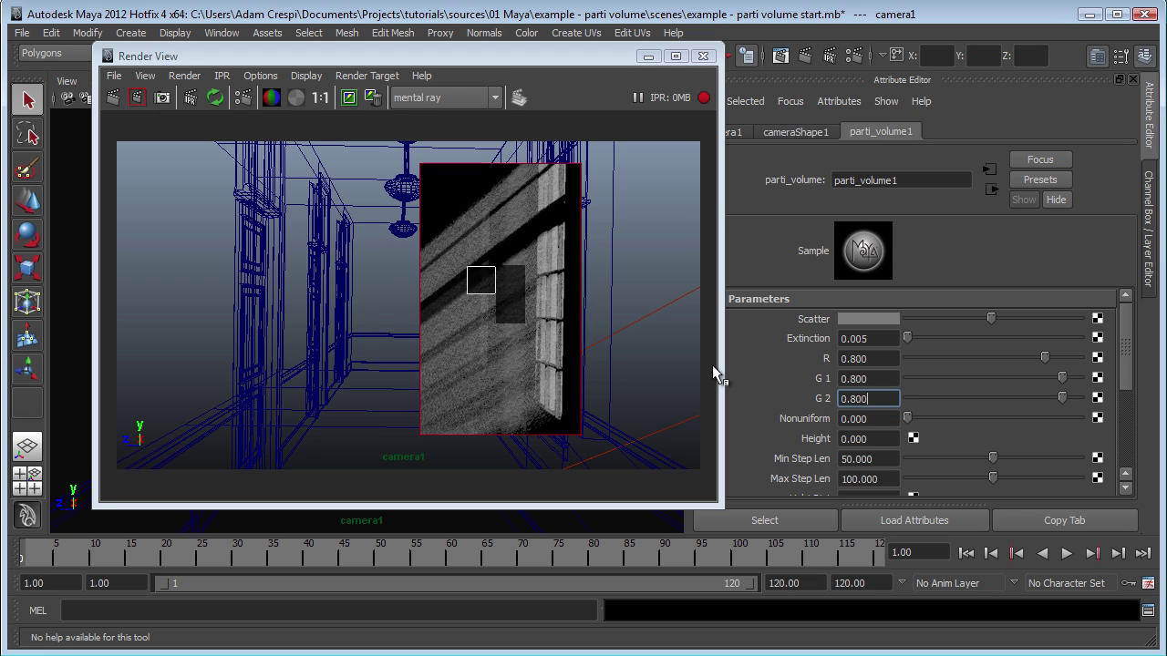
Widen the IPR region to cover most of the hallway and set the parti_volume1 Mode to 1
{"action": "left_click", "coordinate": [654, 382]}
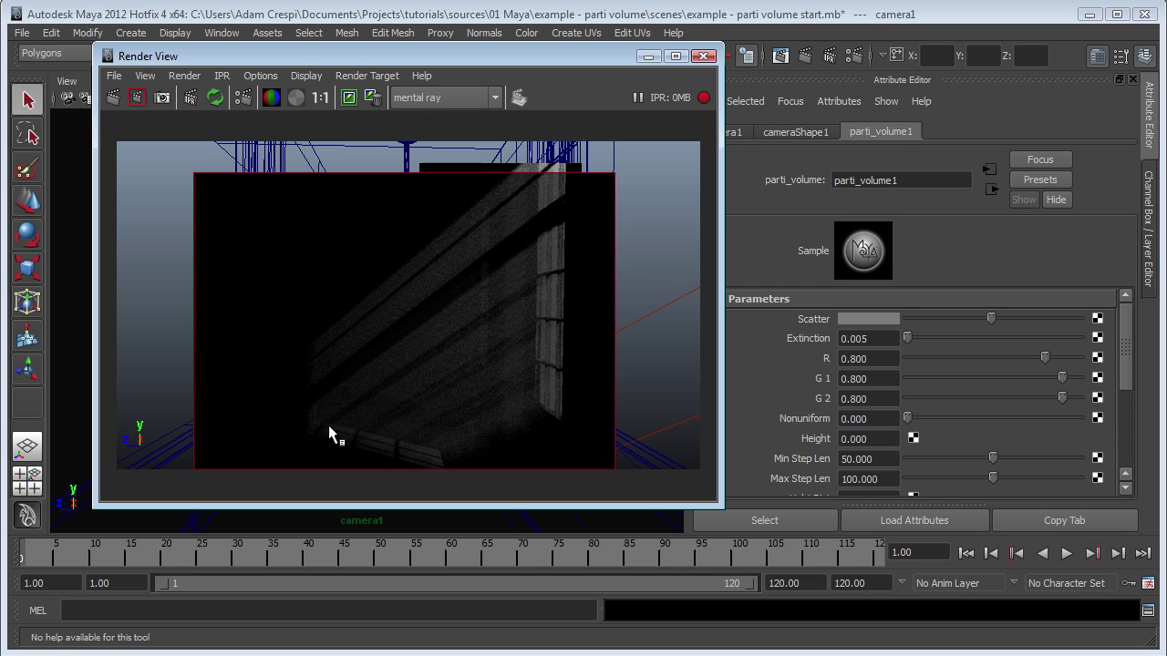
{"action": "scroll", "coordinate": [1125, 378], "scroll_direction": "down", "scroll_amount": 3}
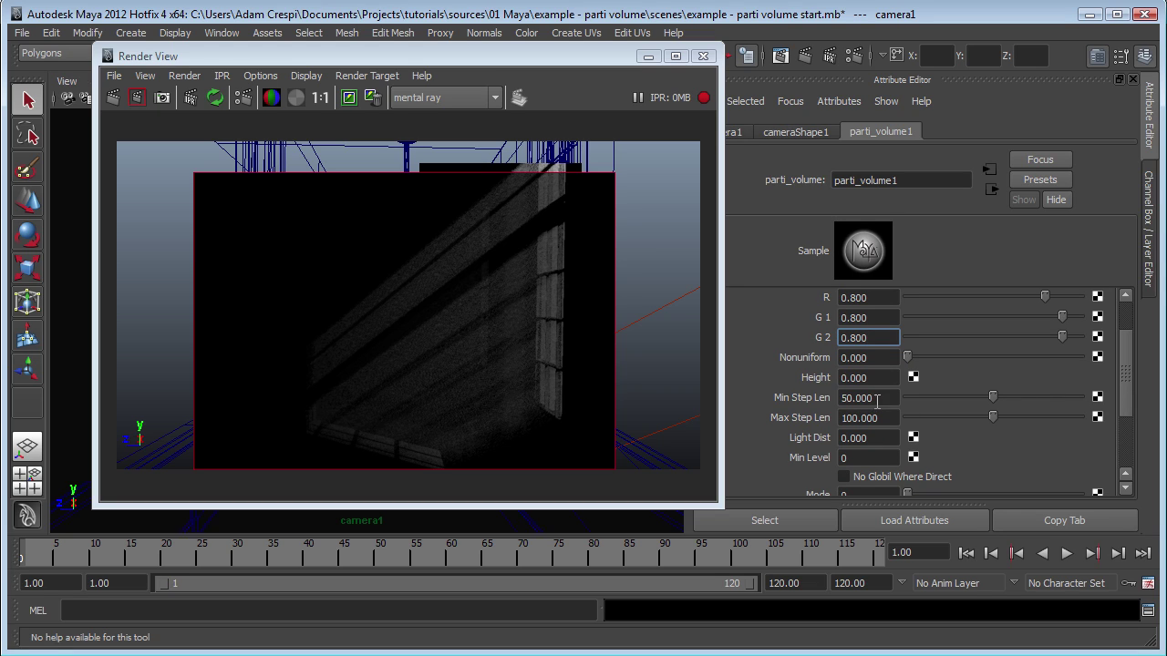
{"action": "left_click_drag", "start_coordinate": [1127, 395], "coordinate": [1130, 428]}
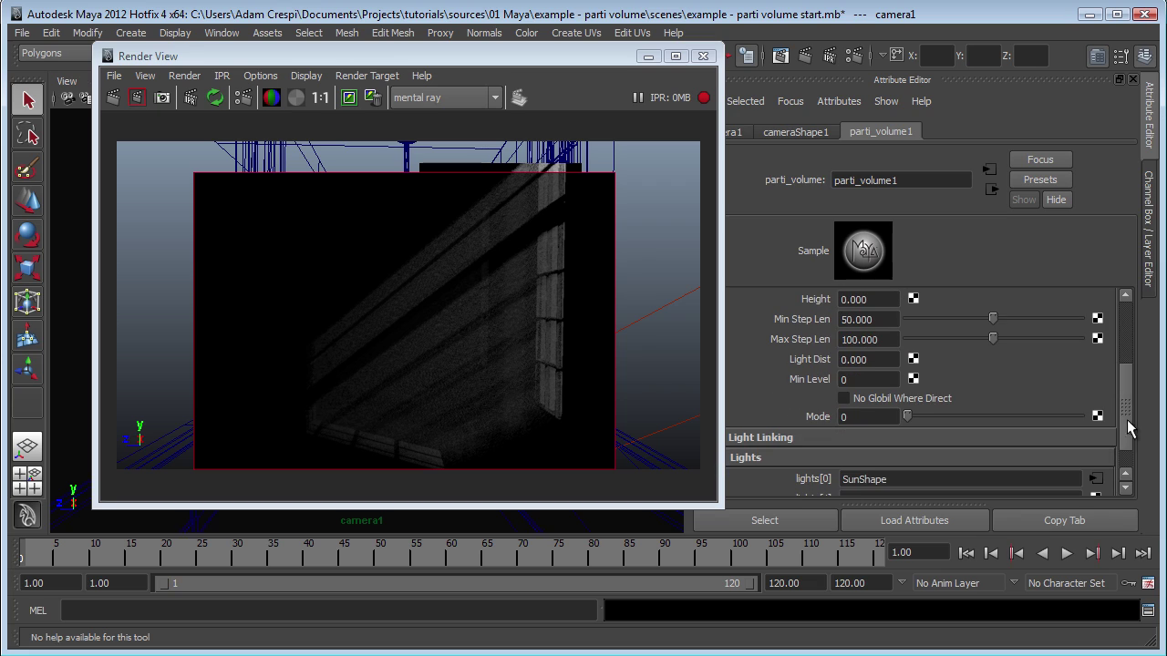
{"action": "left_click_drag", "start_coordinate": [912, 416], "coordinate": [1032, 421]}
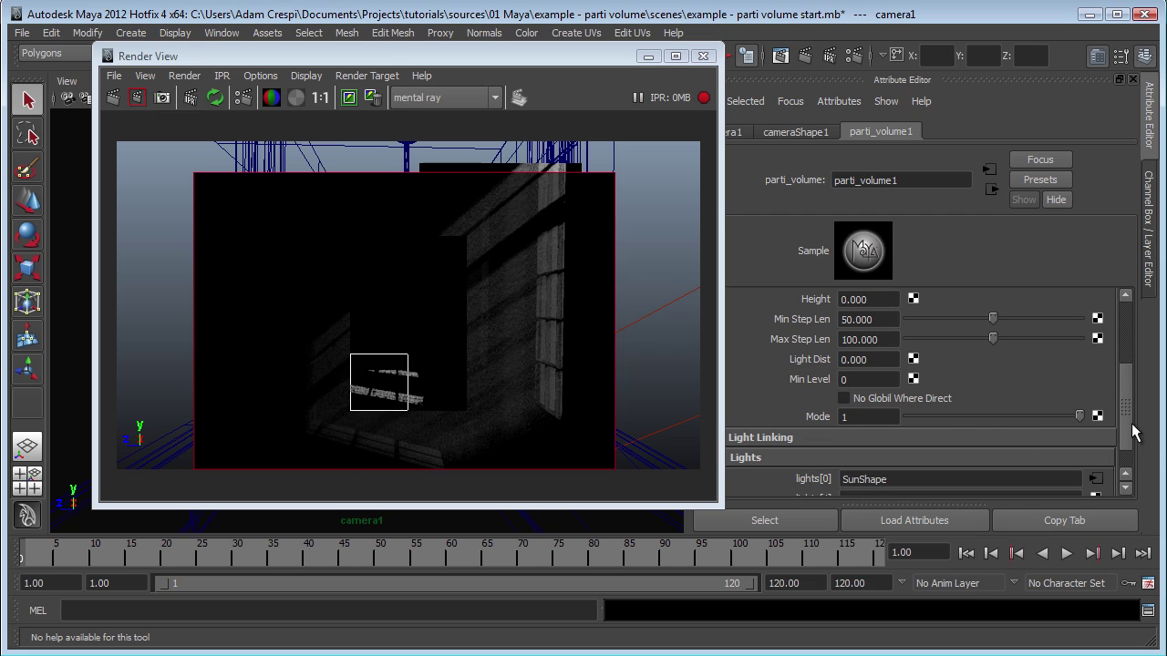
Set the volume's Height to 45 and render a region covering most of the hallway
{"action": "scroll", "coordinate": [1131, 436], "scroll_direction": "up", "scroll_amount": 5}
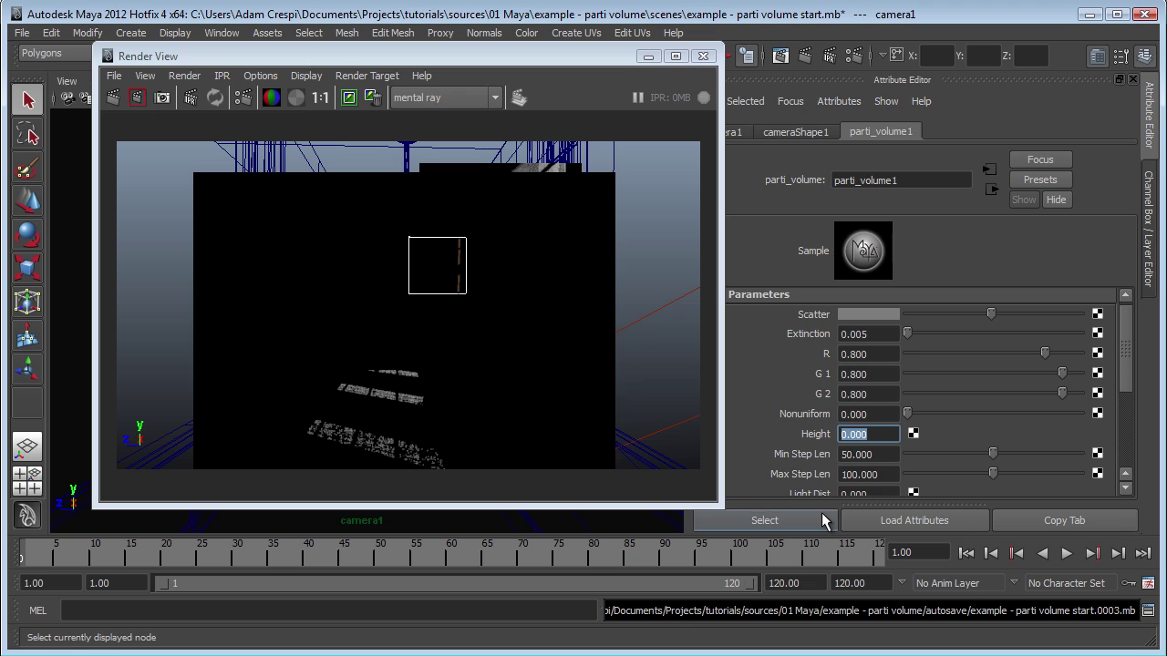
{"action": "type", "text": "45"}
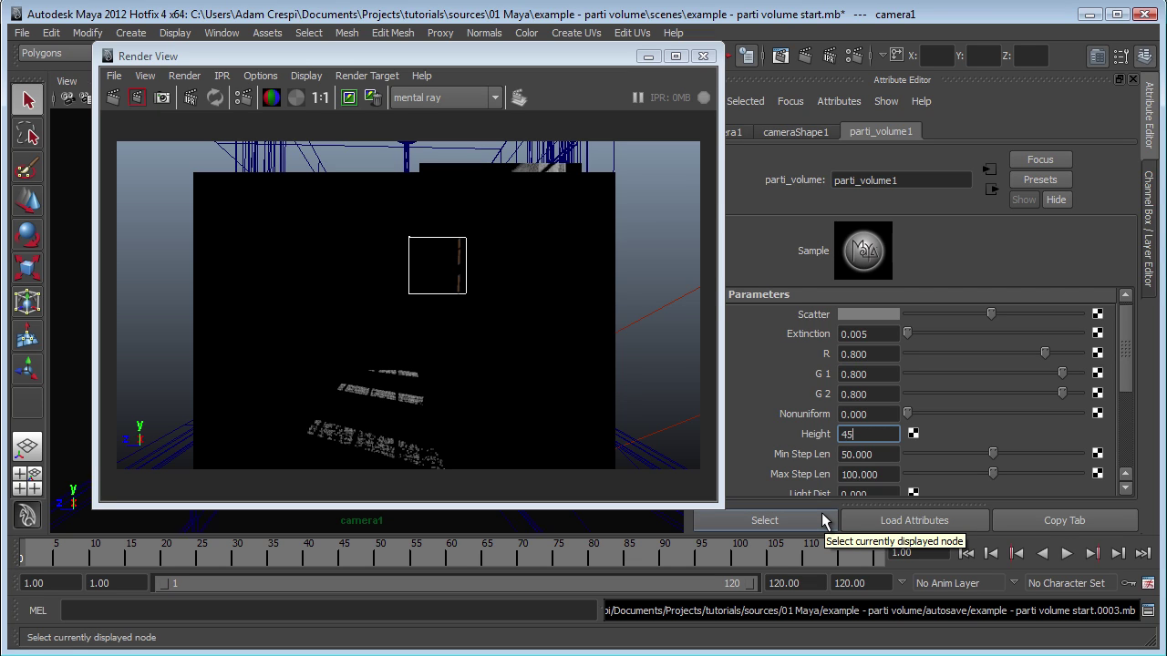
{"action": "key", "text": "Return"}
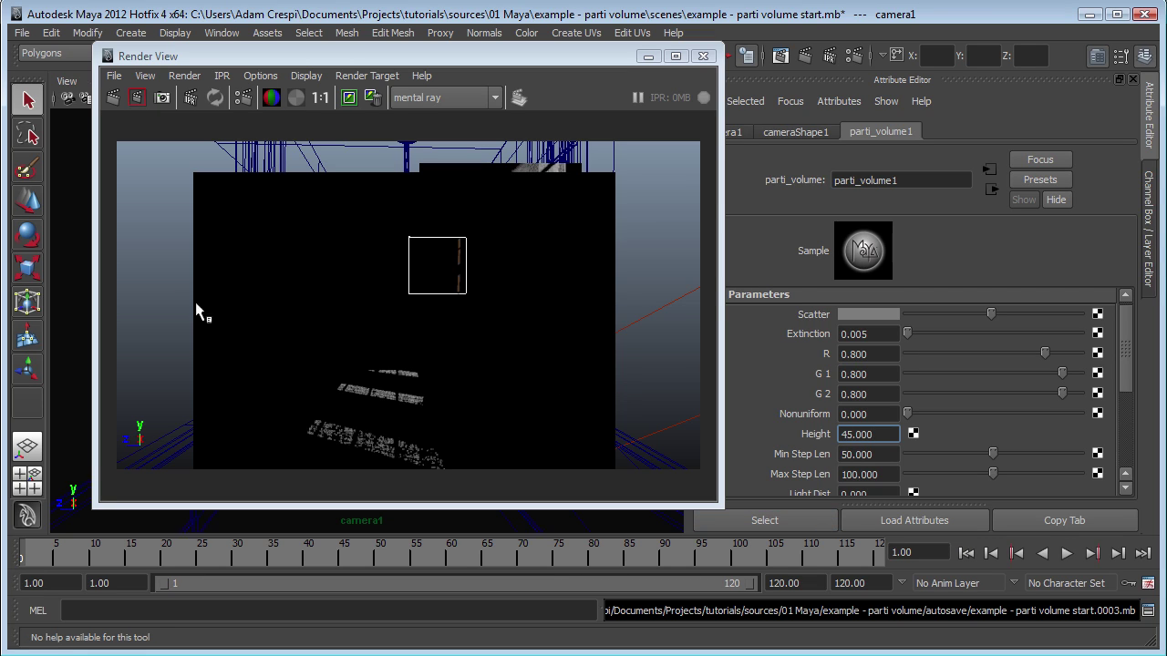
{"action": "left_click_drag", "start_coordinate": [179, 167], "coordinate": [619, 475]}
{"action": "left_click", "coordinate": [137, 98]}
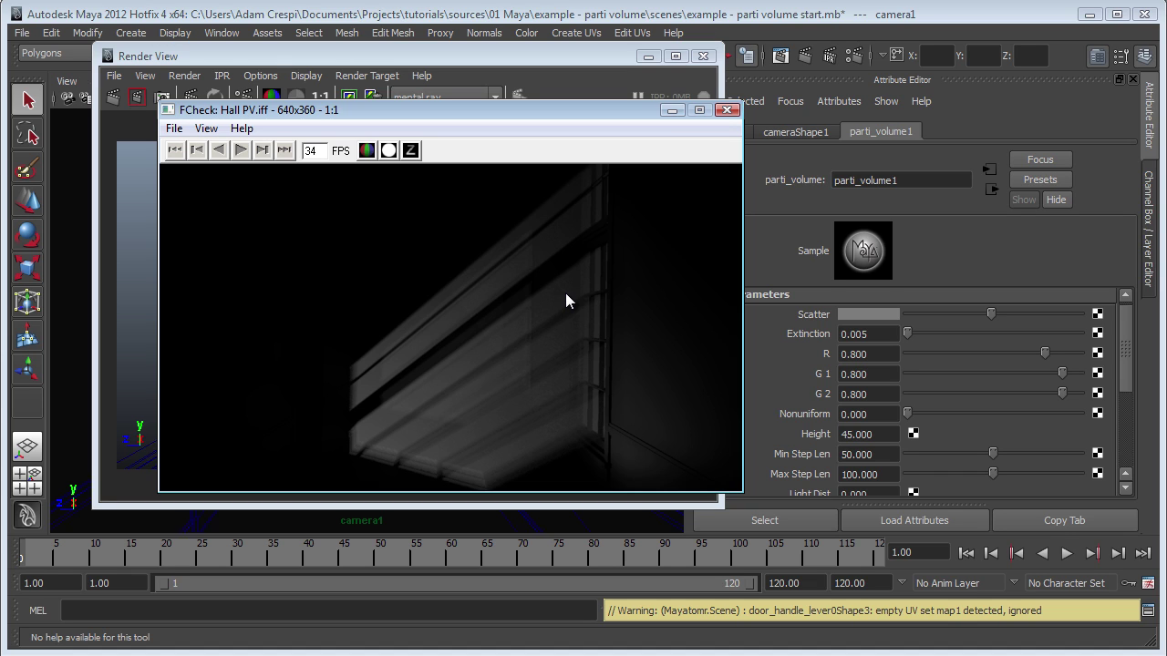
Switch to the completed parti volume scene and examine its parti_volume1 step lengths, linked lights and AO render layer
{"action": "key", "text": "alt+Tab"}
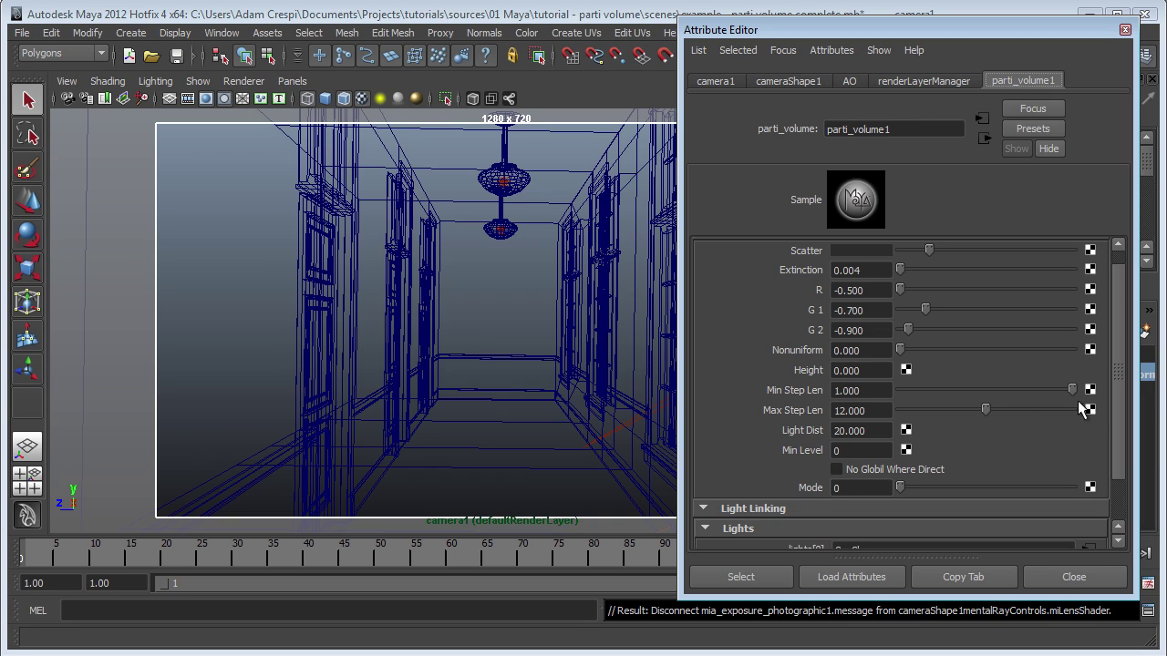
{"action": "left_click_drag", "start_coordinate": [1116, 409], "coordinate": [1109, 504]}
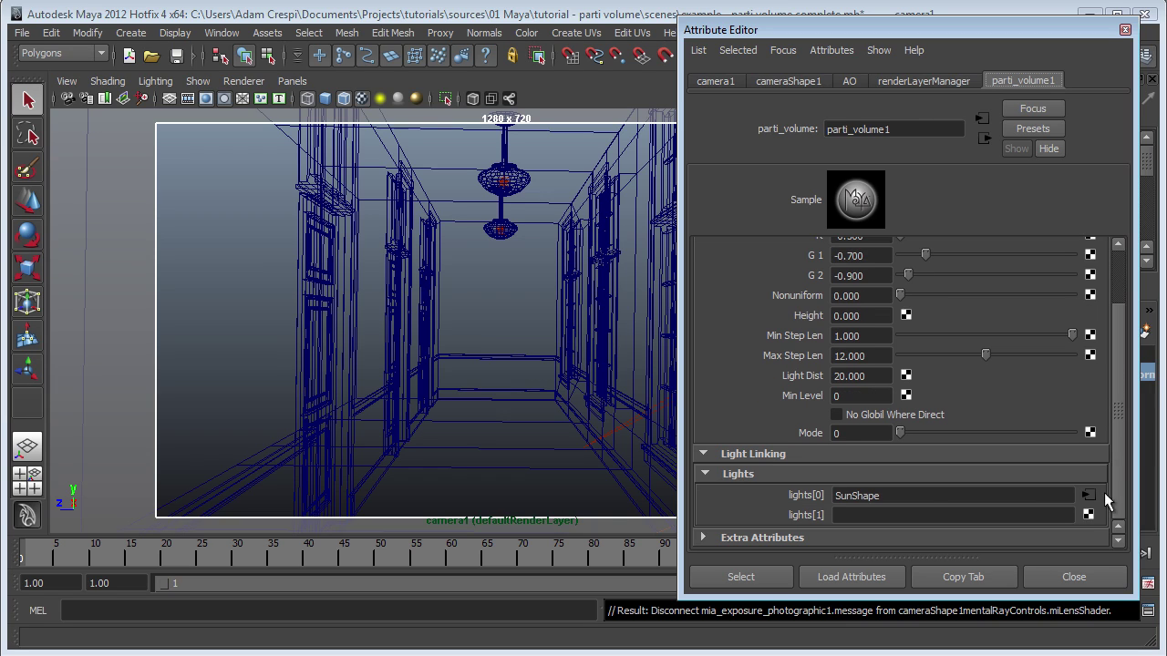
{"action": "left_click", "coordinate": [916, 513]}
{"action": "left_click", "coordinate": [849, 81]}
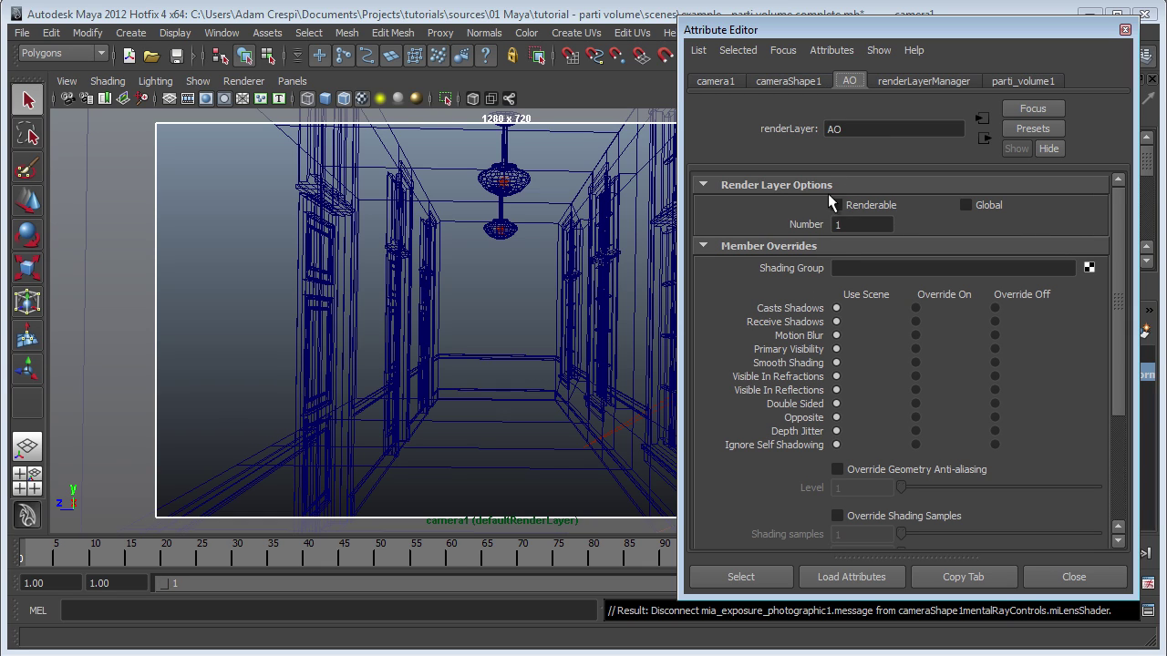